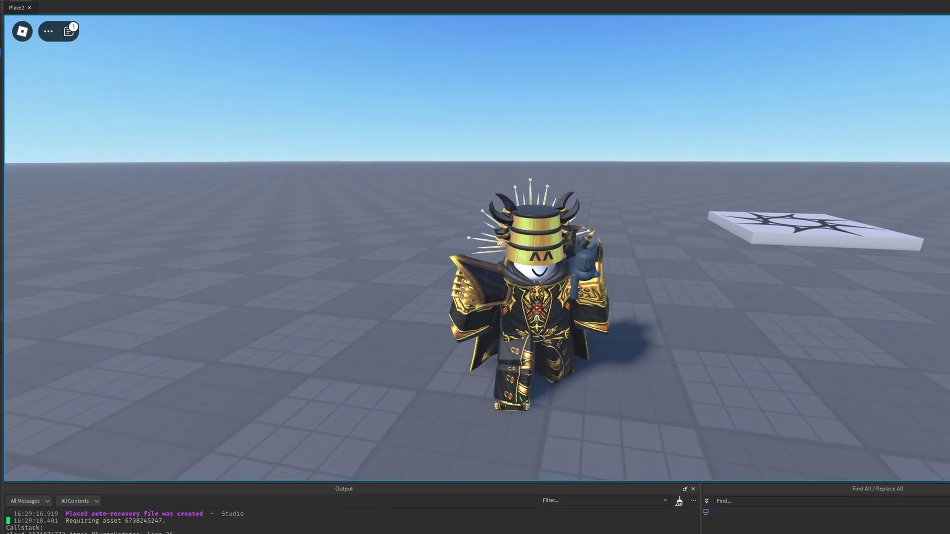
Walk and jump the avatar around the baseplate in the play test
{"action": "right_click_drag", "start_coordinate": [635, 273], "coordinate": [652, 262]}
{"action": "key", "text": "d"}
{"action": "key", "text": "w"}
{"action": "key", "text": "space"}
{"action": "key", "text": "w"}
{"action": "key", "text": "s"}
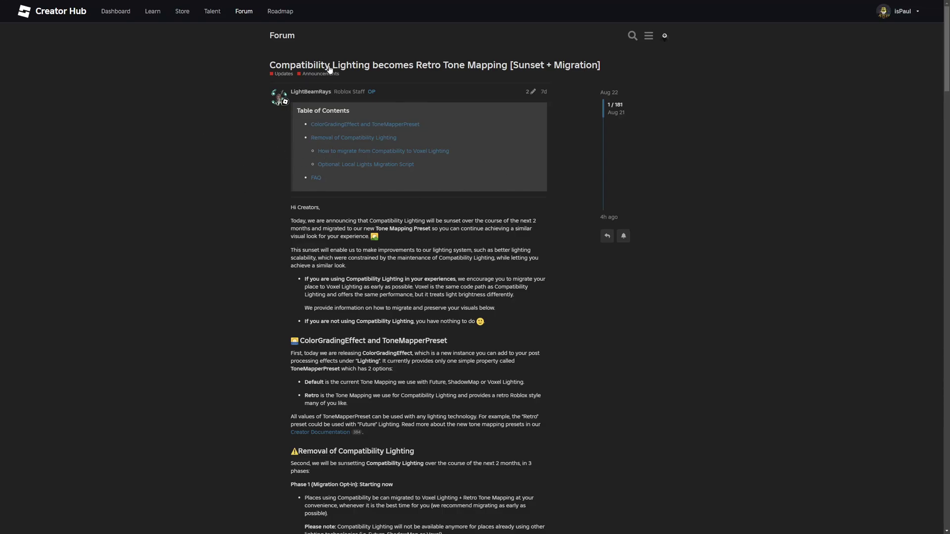
Switch to the Creator Hub forum post on Compatibility Lighting and examine its title and table of contents
{"action": "left_click_drag", "start_coordinate": [269, 65], "coordinate": [377, 65]}
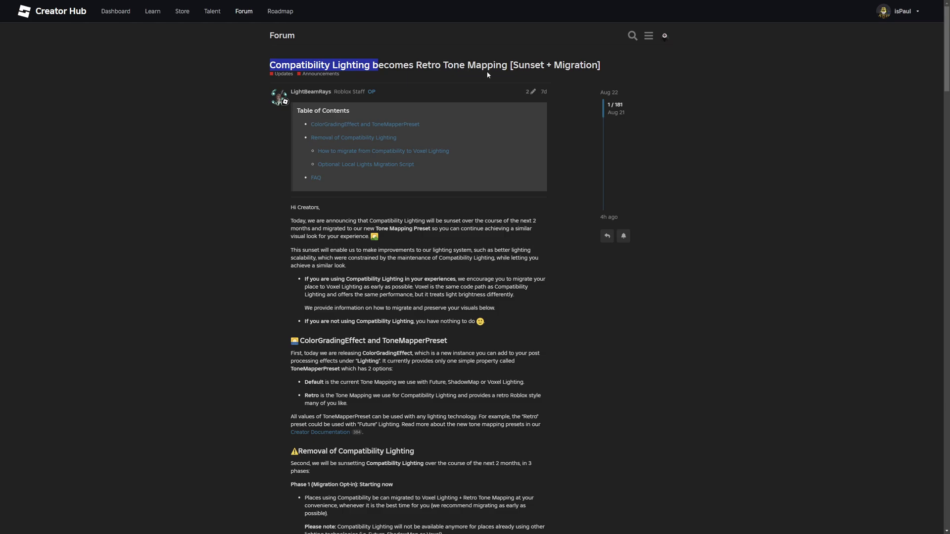
{"action": "left_click_drag", "start_coordinate": [599, 64], "coordinate": [514, 65]}
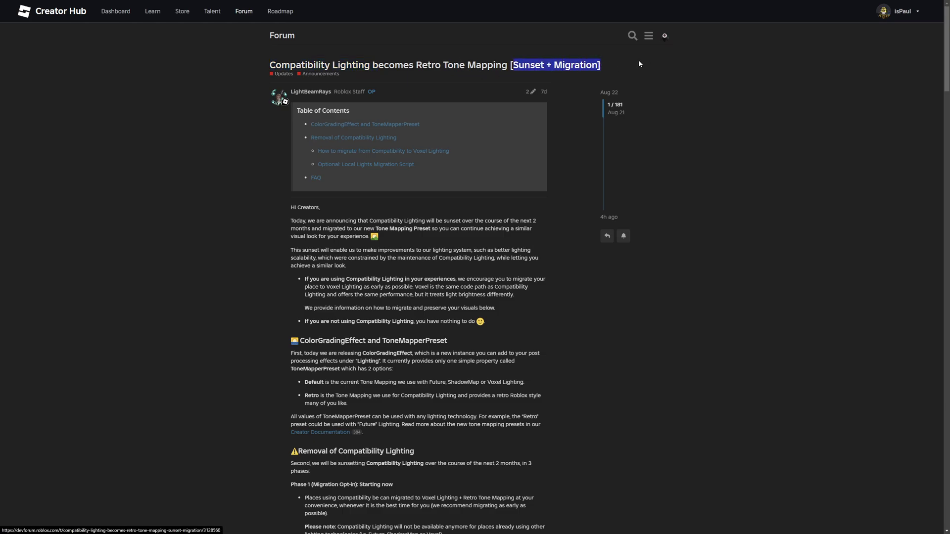
{"action": "left_click_drag", "start_coordinate": [348, 183], "coordinate": [311, 113]}
{"action": "left_click", "coordinate": [368, 144]}
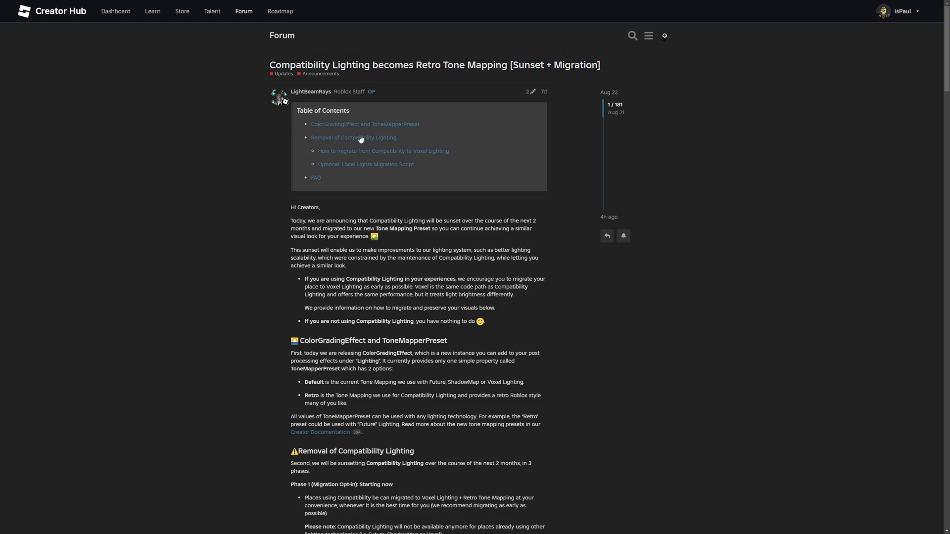
{"action": "left_click_drag", "start_coordinate": [444, 130], "coordinate": [328, 129]}
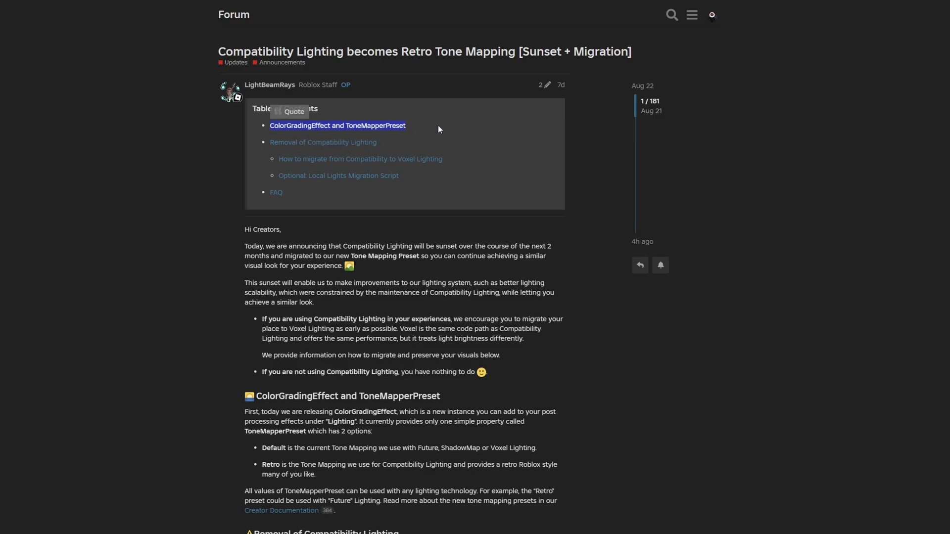
{"action": "left_click", "coordinate": [471, 133]}
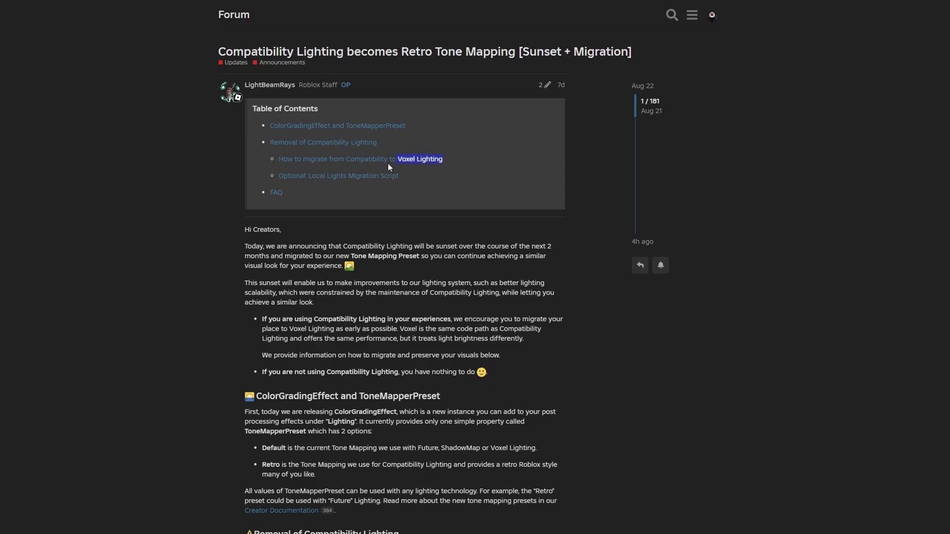
{"action": "left_click_drag", "start_coordinate": [388, 167], "coordinate": [272, 159]}
{"action": "left_click", "coordinate": [341, 191]}
{"action": "left_click_drag", "start_coordinate": [413, 180], "coordinate": [265, 176]}
{"action": "left_click", "coordinate": [319, 189]}
Read the opening announcement about the Compatibility Lighting sunset timeline and the new Tone Mapping Preset
{"action": "scroll", "coordinate": [225, 206], "scroll_direction": "down", "scroll_amount": 2}
{"action": "left_click_drag", "start_coordinate": [245, 154], "coordinate": [325, 155]}
{"action": "left_click", "coordinate": [250, 174]}
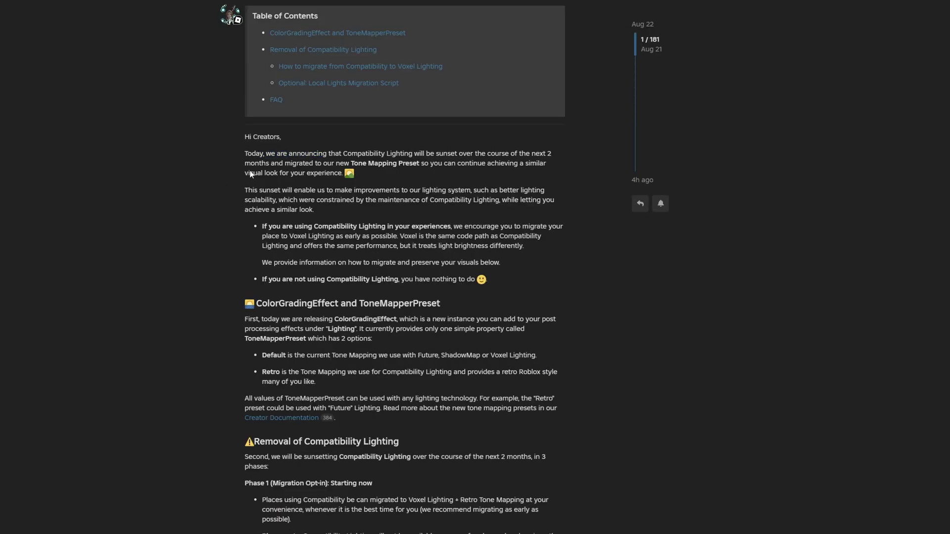
{"action": "left_click_drag", "start_coordinate": [467, 155], "coordinate": [526, 154]}
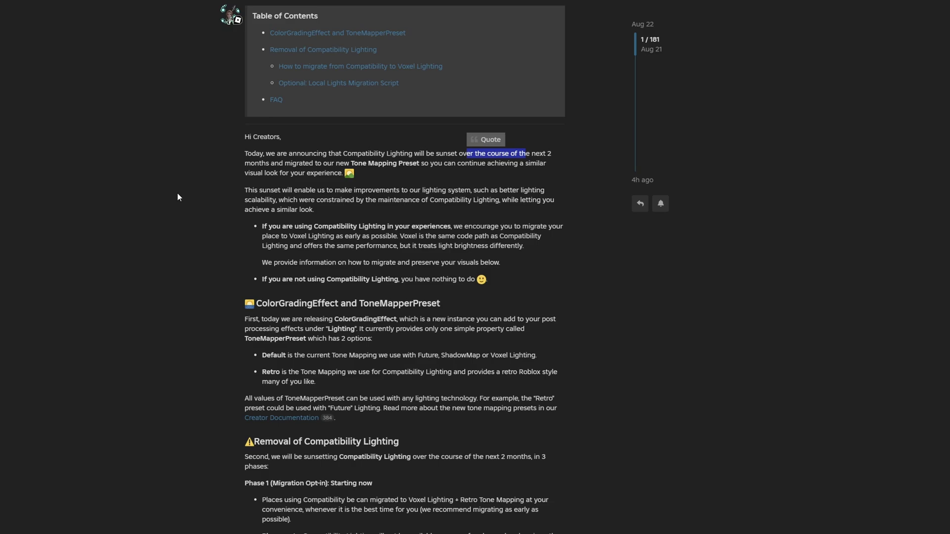
{"action": "left_click", "coordinate": [352, 167]}
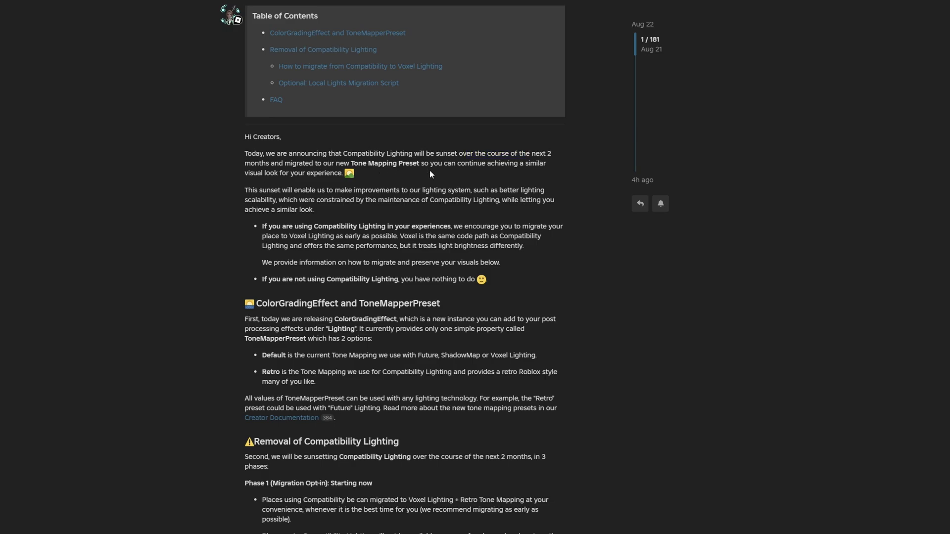
{"action": "left_click_drag", "start_coordinate": [432, 165], "coordinate": [528, 170]}
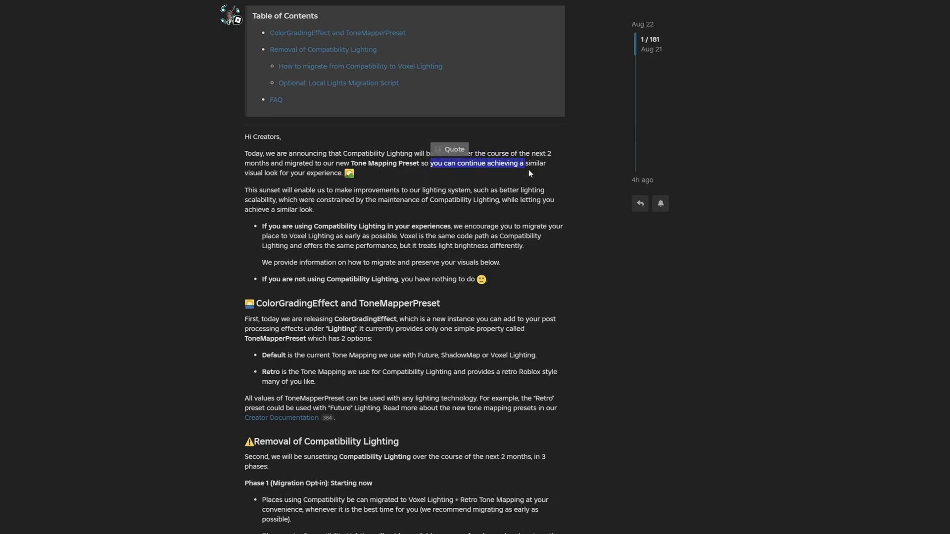
{"action": "left_click", "coordinate": [446, 183]}
{"action": "left_click_drag", "start_coordinate": [274, 174], "coordinate": [348, 176]}
{"action": "left_click", "coordinate": [445, 173]}
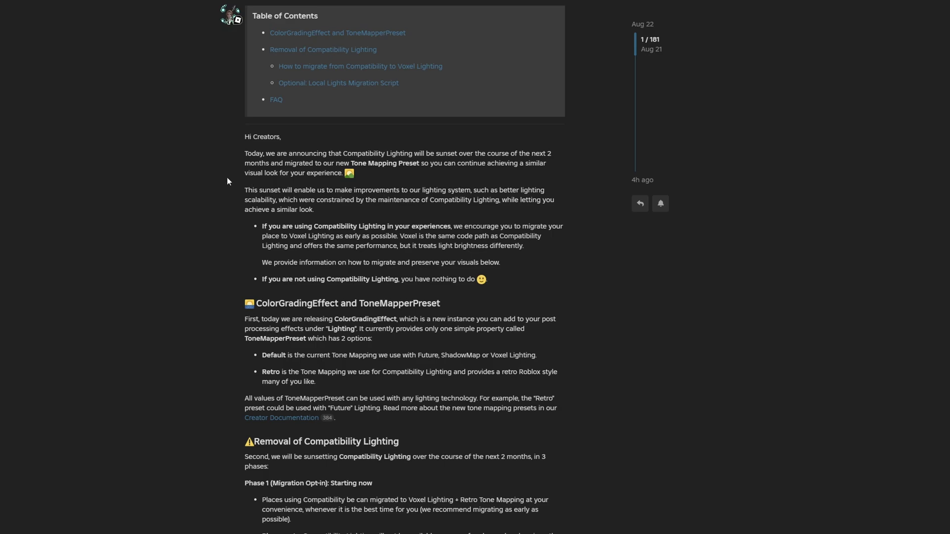
{"action": "scroll", "coordinate": [226, 181], "scroll_direction": "down", "scroll_amount": 1}
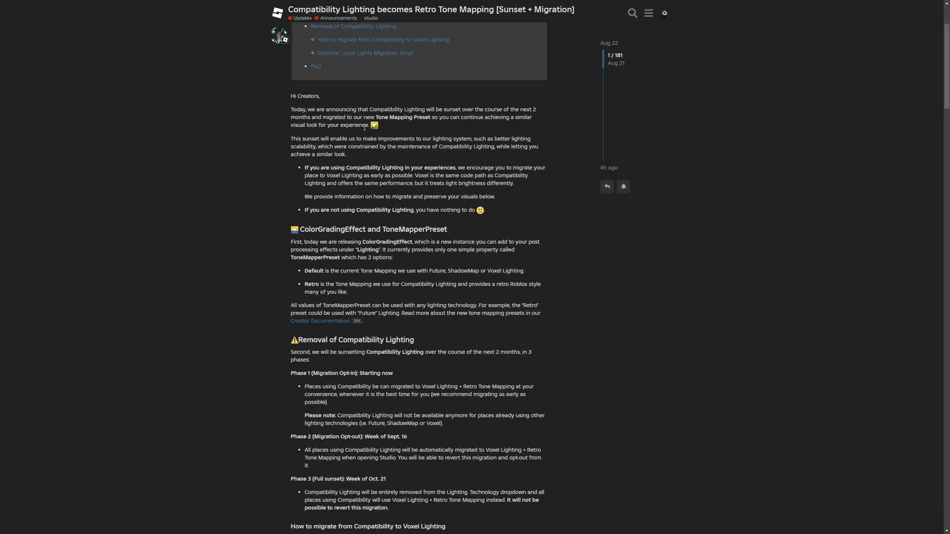
{"action": "left_click_drag", "start_coordinate": [323, 118], "coordinate": [413, 121]}
{"action": "left_click", "coordinate": [361, 131]}
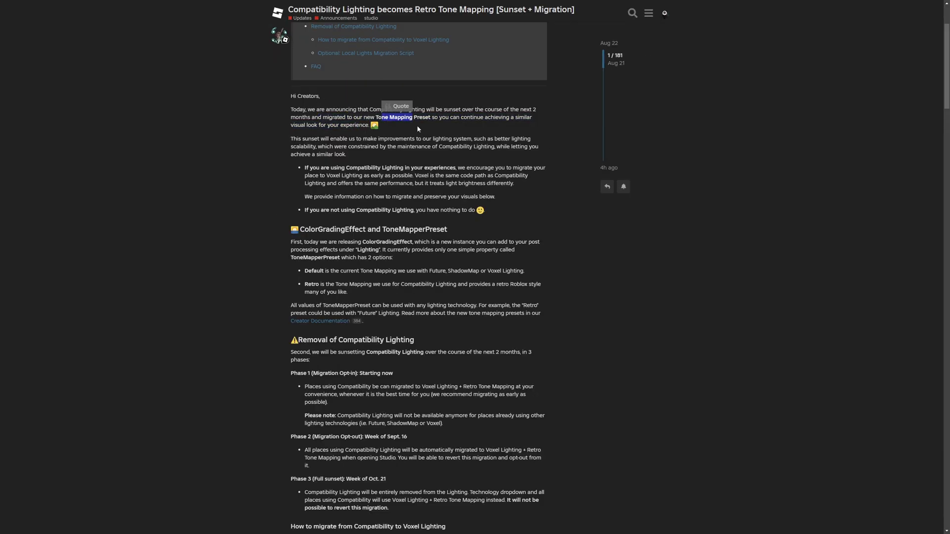
{"action": "left_click", "coordinate": [416, 125]}
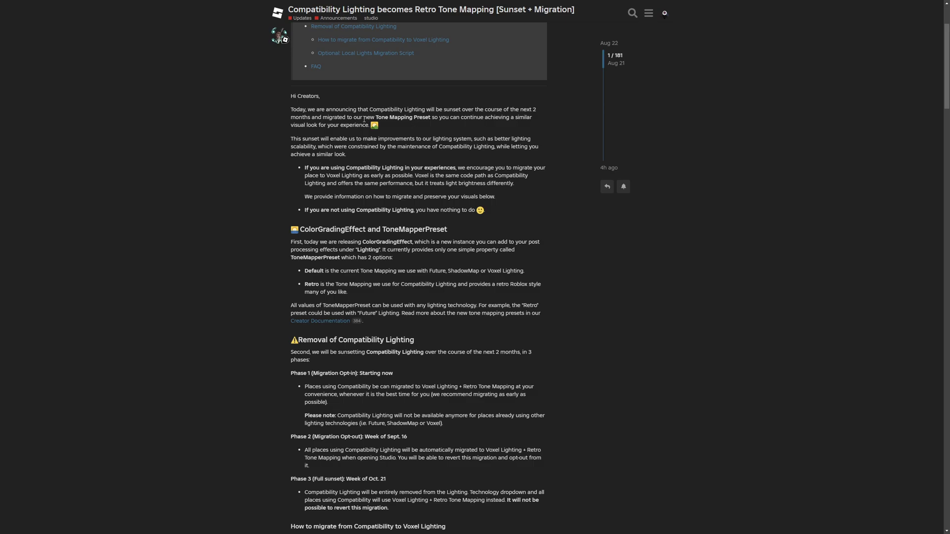
Read the guidance bullets for experiences that use Compatibility Lighting and for those that do not
{"action": "scroll", "coordinate": [414, 133], "scroll_direction": "down", "scroll_amount": 1}
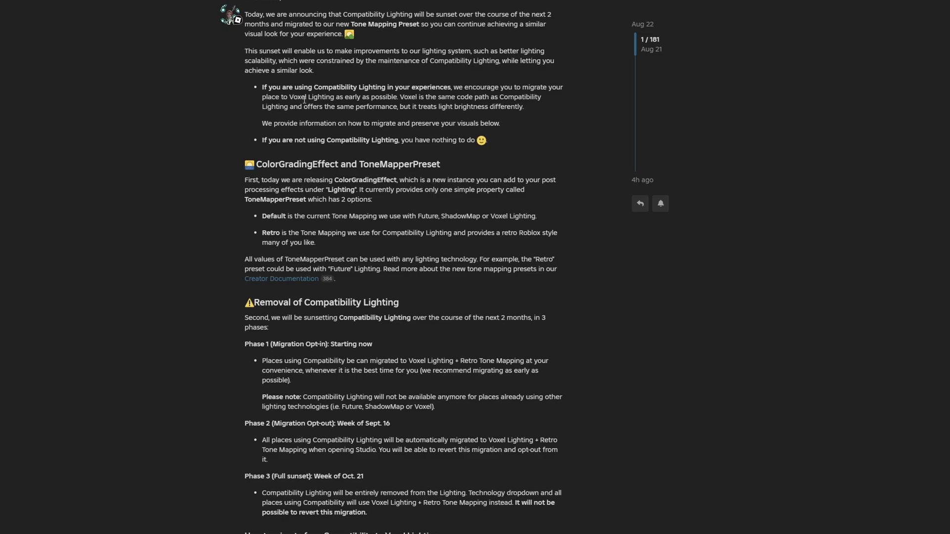
{"action": "left_click_drag", "start_coordinate": [293, 98], "coordinate": [446, 98]}
{"action": "left_click", "coordinate": [389, 118]}
{"action": "left_click", "coordinate": [538, 116]}
{"action": "left_click_drag", "start_coordinate": [326, 107], "coordinate": [473, 109]}
{"action": "left_click", "coordinate": [387, 114]}
{"action": "left_click", "coordinate": [483, 114]}
{"action": "left_click_drag", "start_coordinate": [538, 111], "coordinate": [471, 107]}
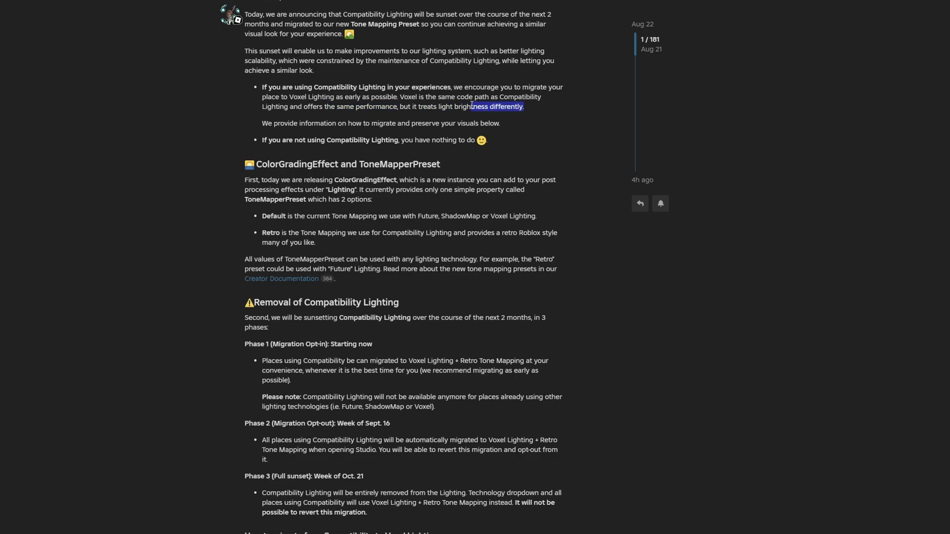
{"action": "left_click", "coordinate": [559, 117]}
{"action": "scroll", "coordinate": [525, 140], "scroll_direction": "down", "scroll_amount": 1}
{"action": "left_click_drag", "start_coordinate": [289, 94], "coordinate": [350, 96]}
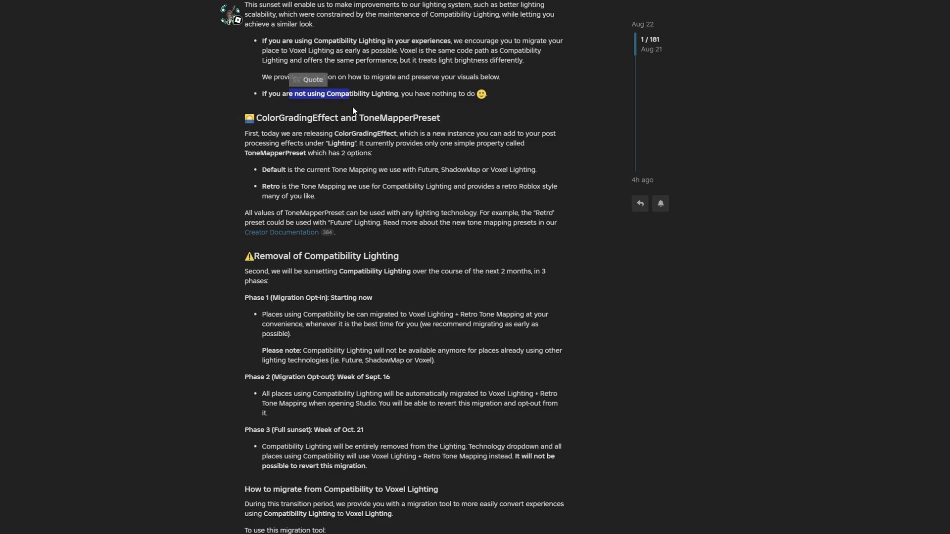
{"action": "left_click_drag", "start_coordinate": [413, 95], "coordinate": [476, 95]}
{"action": "left_click", "coordinate": [536, 109]}
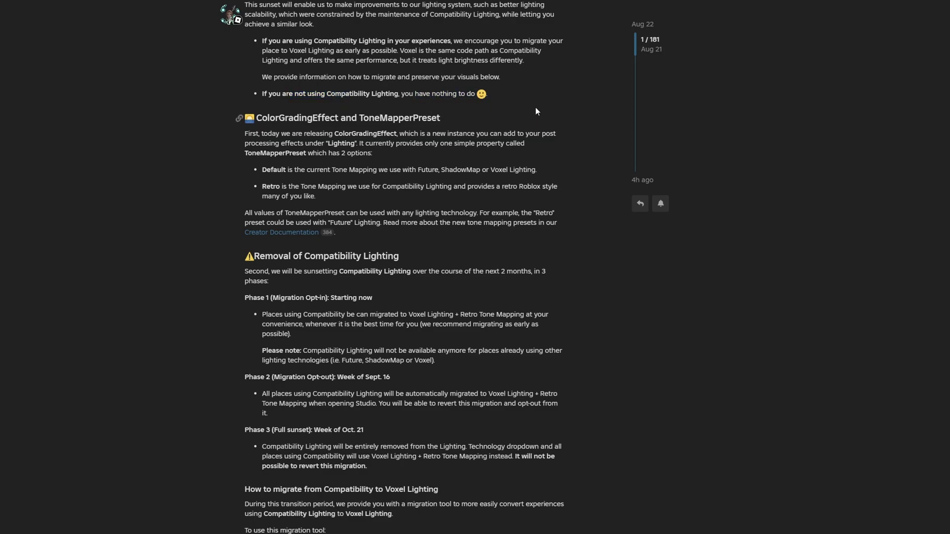
Read the introduction of the ColorGradingEffect instance and its ToneMapperPreset property
{"action": "scroll", "coordinate": [502, 115], "scroll_direction": "down", "scroll_amount": 1}
{"action": "left_click_drag", "start_coordinate": [257, 72], "coordinate": [330, 72]}
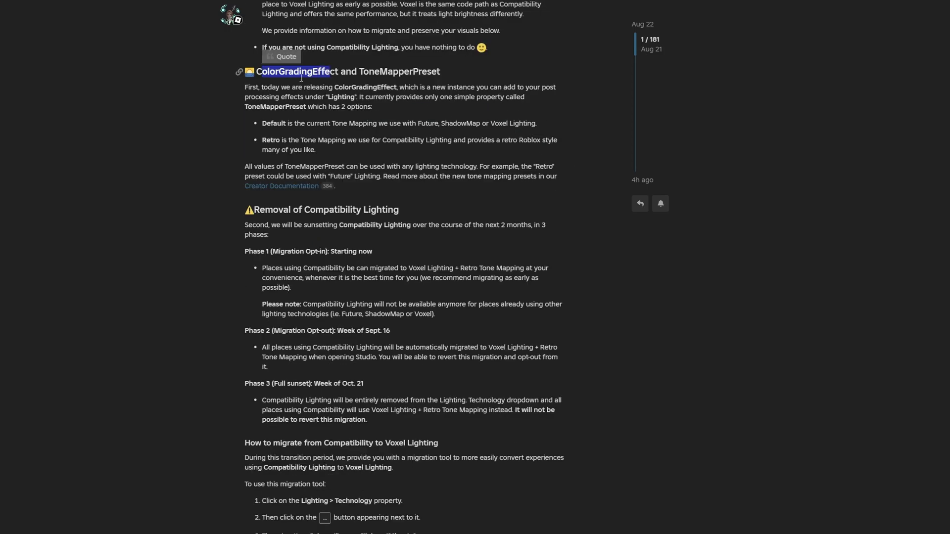
{"action": "left_click_drag", "start_coordinate": [452, 72], "coordinate": [538, 88]}
{"action": "left_click", "coordinate": [460, 70]}
{"action": "left_click", "coordinate": [469, 97]}
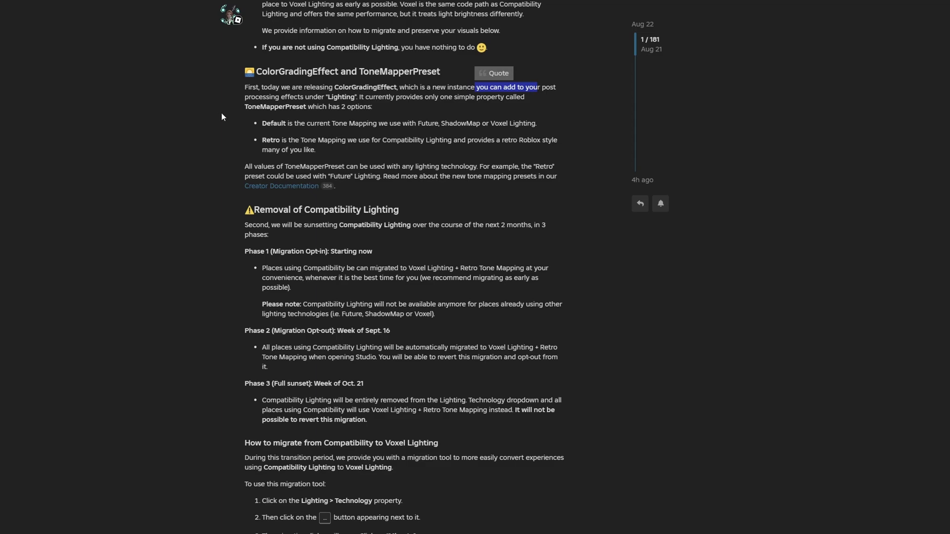
{"action": "left_click_drag", "start_coordinate": [329, 97], "coordinate": [478, 98]}
{"action": "left_click", "coordinate": [414, 114]}
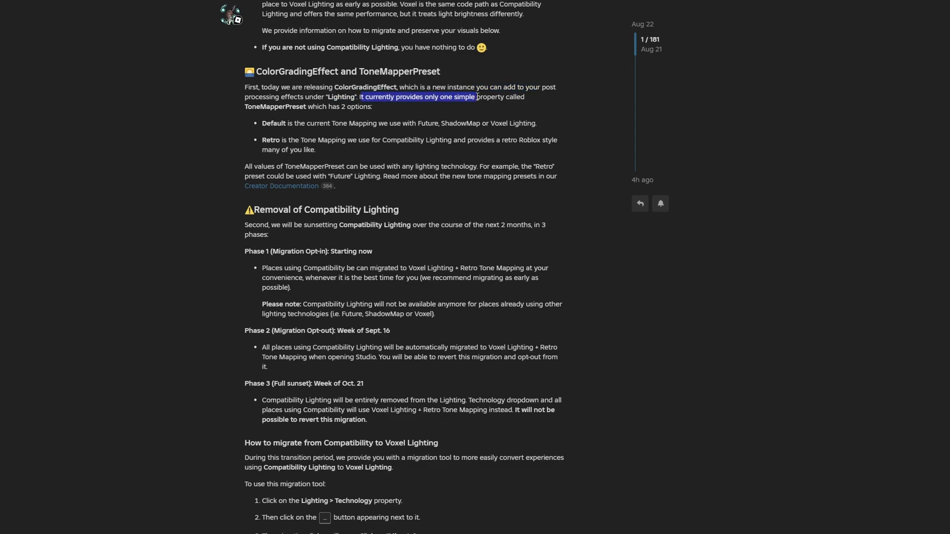
{"action": "left_click", "coordinate": [513, 101]}
{"action": "left_click_drag", "start_coordinate": [245, 107], "coordinate": [327, 107]}
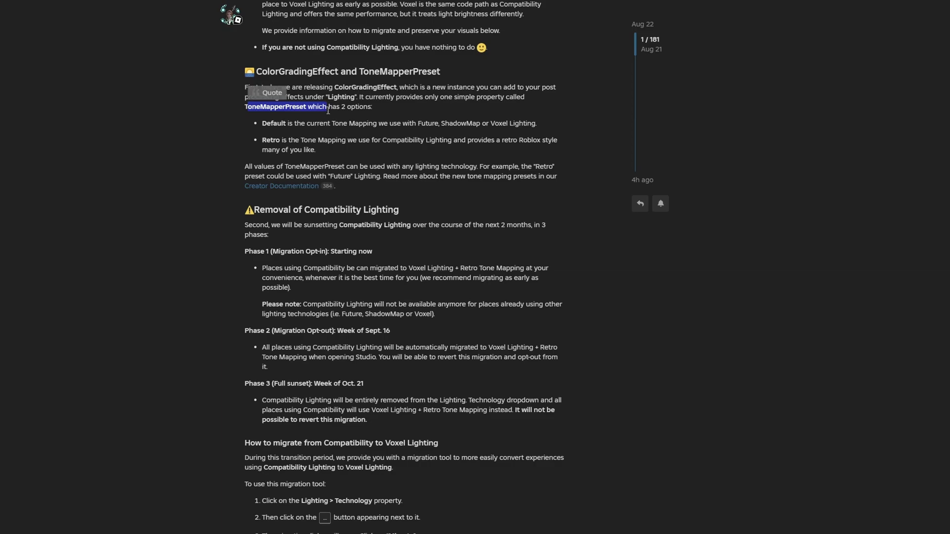
Examine the Default and Retro preset descriptions and how presets combine with other lighting technologies
{"action": "left_click_drag", "start_coordinate": [262, 123], "coordinate": [451, 147]}
{"action": "left_click", "coordinate": [340, 150]}
{"action": "left_click", "coordinate": [360, 154]}
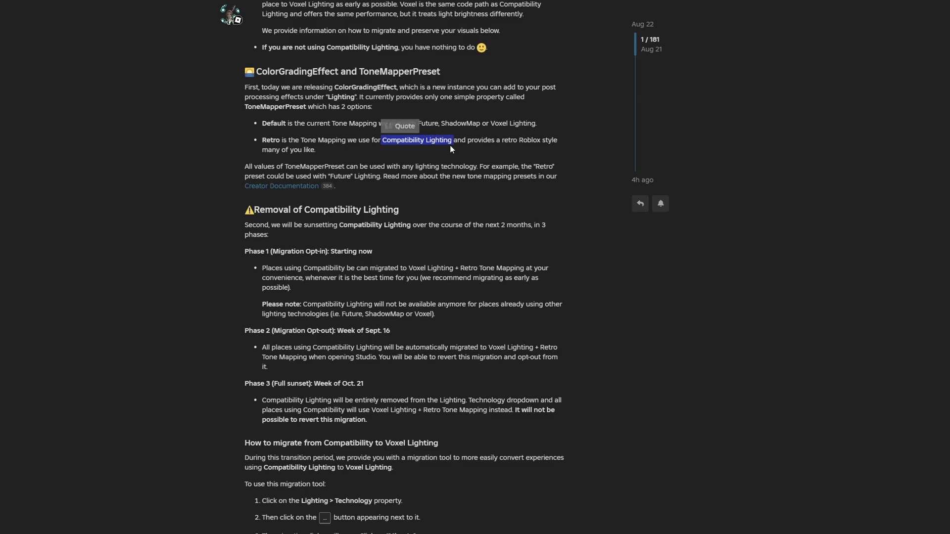
{"action": "left_click", "coordinate": [426, 148]}
{"action": "left_click_drag", "start_coordinate": [244, 167], "coordinate": [583, 172]}
{"action": "left_click", "coordinate": [435, 186]}
{"action": "left_click", "coordinate": [502, 194]}
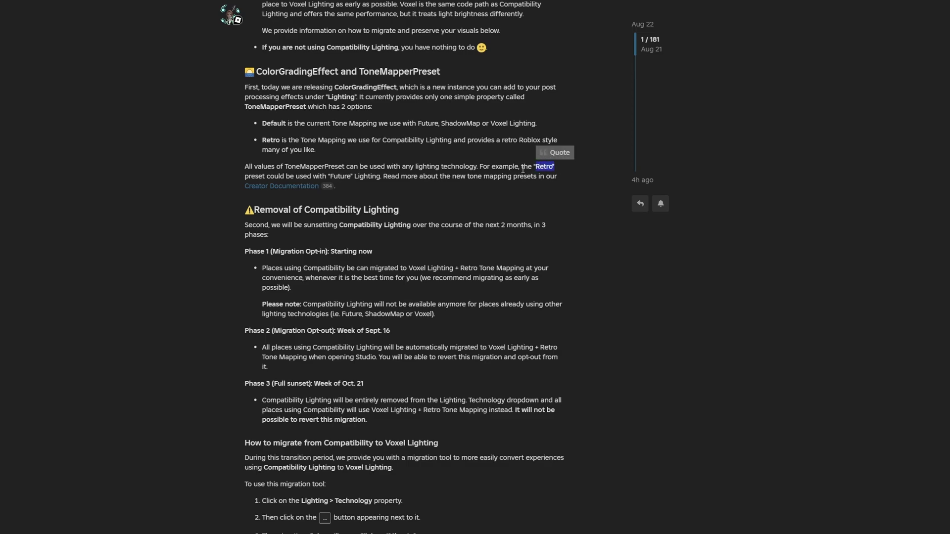
{"action": "left_click_drag", "start_coordinate": [245, 178], "coordinate": [360, 178]}
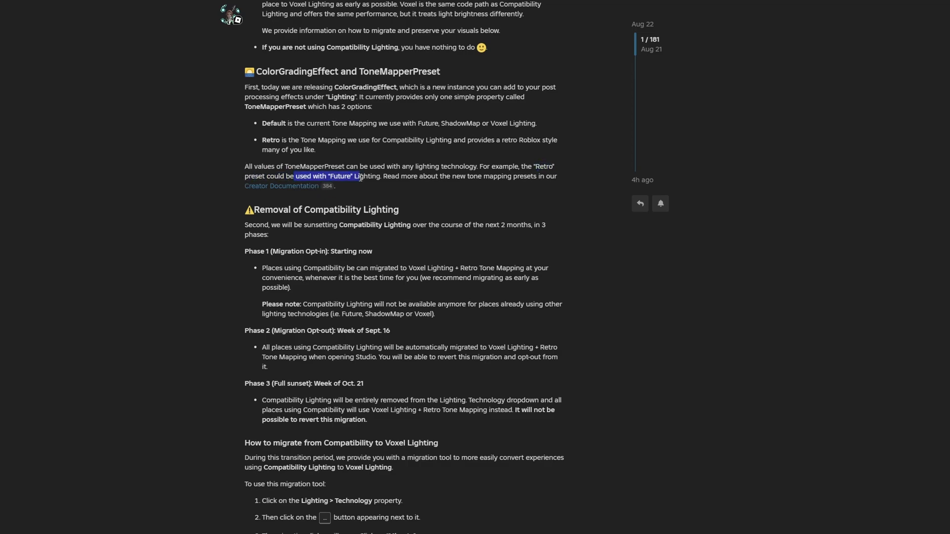
{"action": "left_click", "coordinate": [390, 185]}
Look over the Removal of Compatibility Lighting section and its phase headings
{"action": "scroll", "coordinate": [391, 185], "scroll_direction": "down", "scroll_amount": 3}
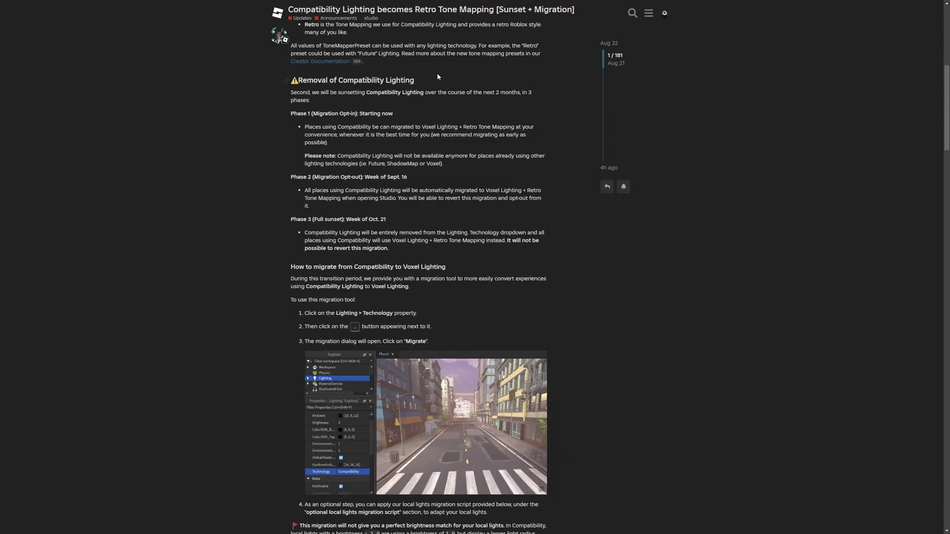
{"action": "left_click_drag", "start_coordinate": [438, 77], "coordinate": [299, 80]}
{"action": "left_click", "coordinate": [302, 108]}
{"action": "left_click_drag", "start_coordinate": [291, 114], "coordinate": [393, 113]}
{"action": "left_click_drag", "start_coordinate": [291, 177], "coordinate": [383, 177]}
{"action": "left_click", "coordinate": [298, 217]}
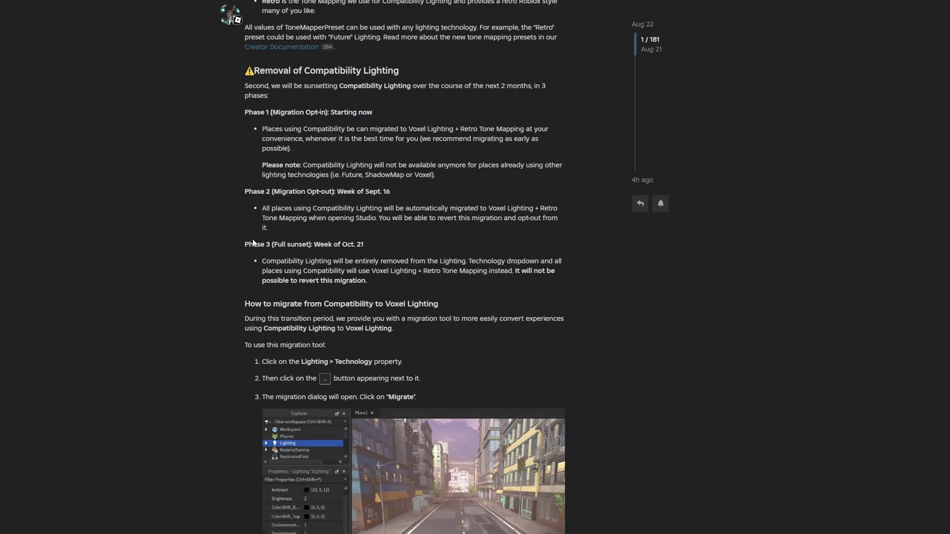
Read the Phase 1 migration opt-in details, including the note about places using other lighting technologies
{"action": "left_click_drag", "start_coordinate": [257, 113], "coordinate": [326, 113]}
{"action": "left_click", "coordinate": [358, 118]}
{"action": "double_click", "coordinate": [327, 130]}
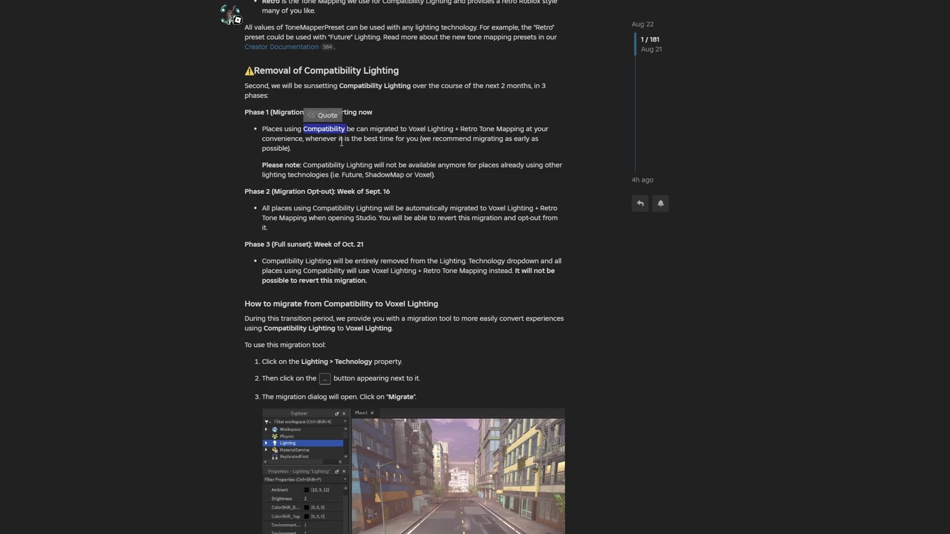
{"action": "left_click", "coordinate": [341, 133]}
{"action": "left_click_drag", "start_coordinate": [398, 129], "coordinate": [510, 130]}
{"action": "left_click", "coordinate": [467, 132]}
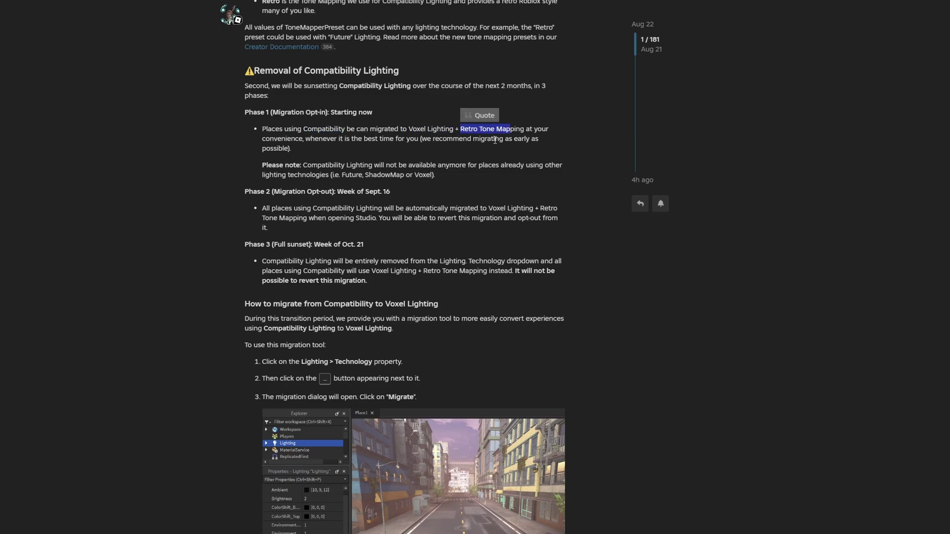
{"action": "left_click_drag", "start_coordinate": [277, 166], "coordinate": [513, 166]}
{"action": "left_click", "coordinate": [526, 177]}
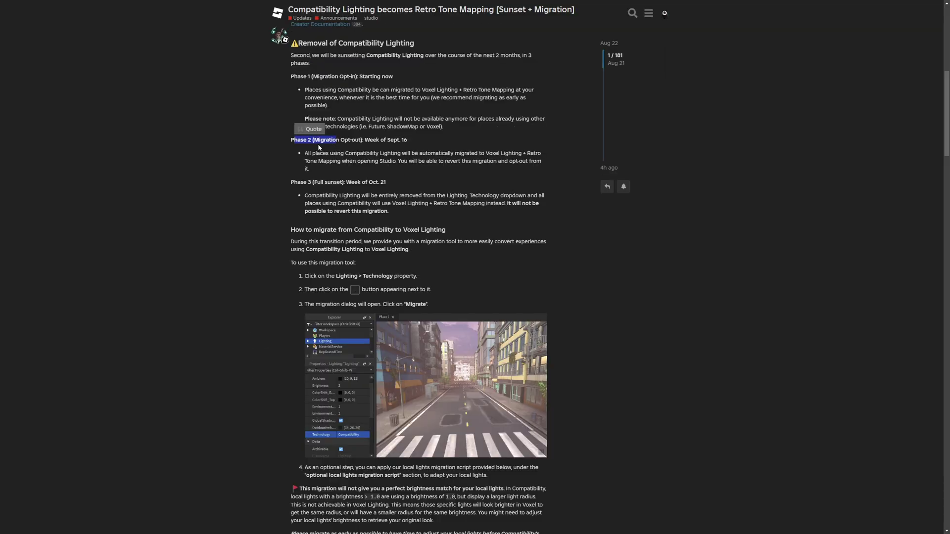
Read the Phase 2 opt-out and Phase 3 full sunset details, including whether the migration can be reverted
{"action": "left_click_drag", "start_coordinate": [386, 140], "coordinate": [412, 142]}
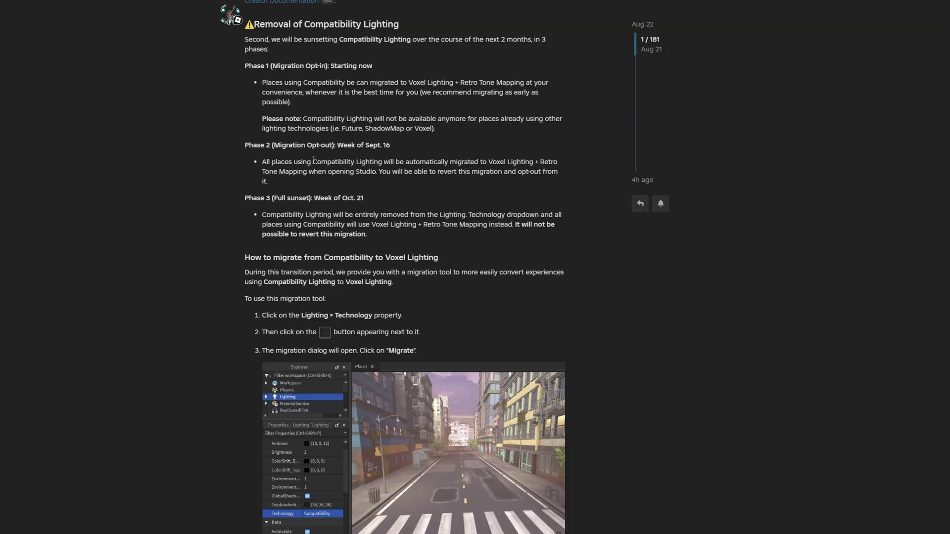
{"action": "left_click_drag", "start_coordinate": [345, 153], "coordinate": [460, 152]}
{"action": "left_click", "coordinate": [438, 151]}
{"action": "left_click_drag", "start_coordinate": [489, 162], "coordinate": [521, 165]}
{"action": "left_click_drag", "start_coordinate": [262, 172], "coordinate": [257, 234]}
{"action": "left_click", "coordinate": [385, 182]}
{"action": "left_click", "coordinate": [329, 193]}
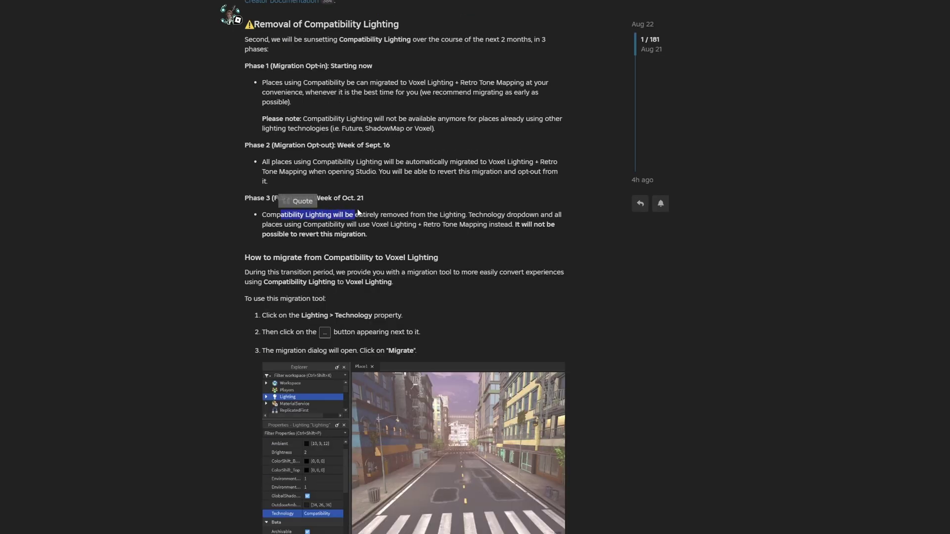
{"action": "left_click", "coordinate": [366, 218]}
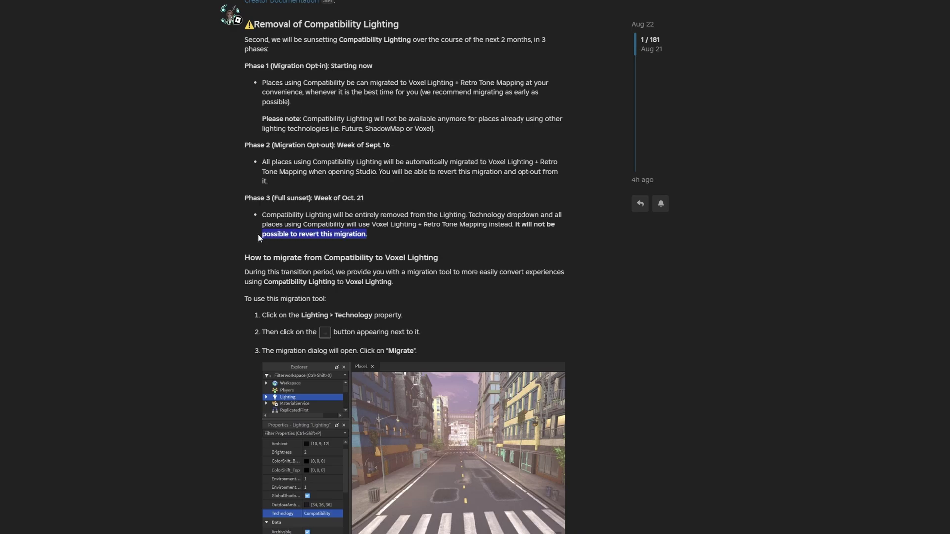
{"action": "left_click", "coordinate": [260, 235]}
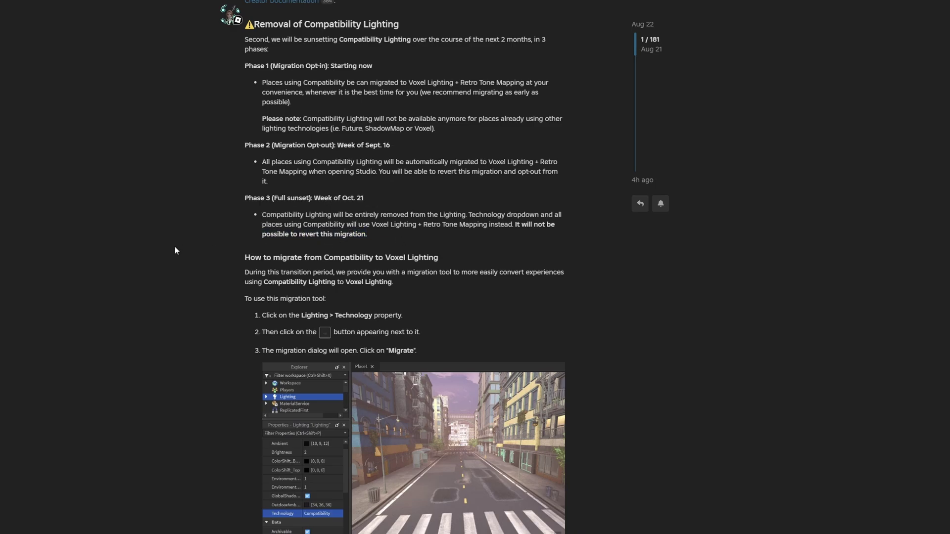
Read the instructions for migrating from Compatibility to Voxel Lighting, from the Lighting > Technology property through the Migrate dialog
{"action": "scroll", "coordinate": [177, 245], "scroll_direction": "down", "scroll_amount": 3}
{"action": "left_click_drag", "start_coordinate": [266, 83], "coordinate": [341, 82]}
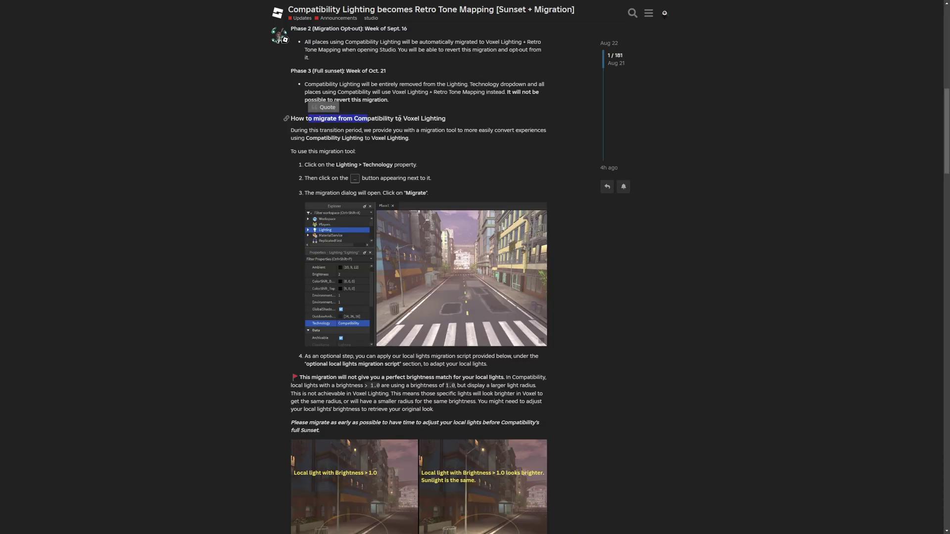
{"action": "left_click_drag", "start_coordinate": [367, 118], "coordinate": [431, 118]}
{"action": "left_click", "coordinate": [466, 119]}
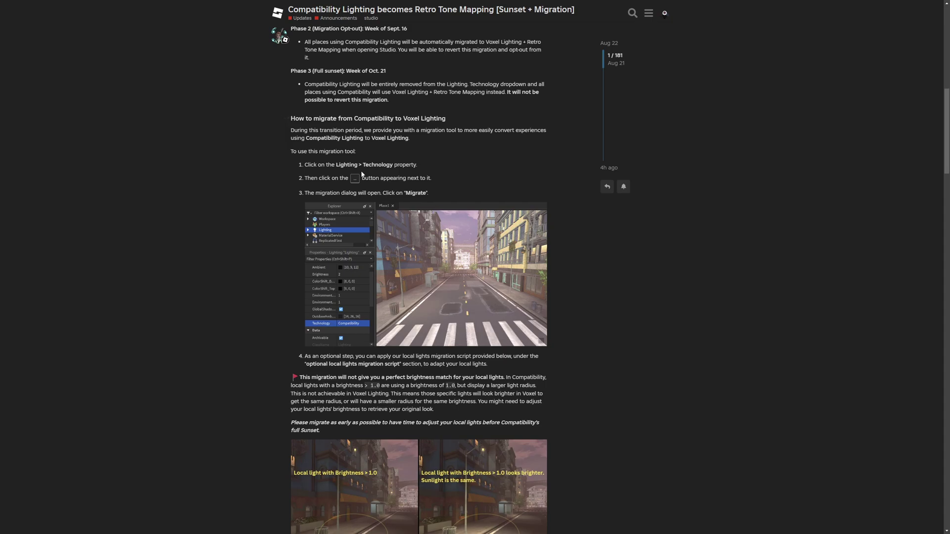
{"action": "left_click_drag", "start_coordinate": [361, 165], "coordinate": [423, 165]}
{"action": "left_click", "coordinate": [424, 165]}
{"action": "left_click_drag", "start_coordinate": [340, 178], "coordinate": [378, 178]}
{"action": "left_click", "coordinate": [378, 179]}
{"action": "left_click_drag", "start_coordinate": [315, 192], "coordinate": [357, 192]}
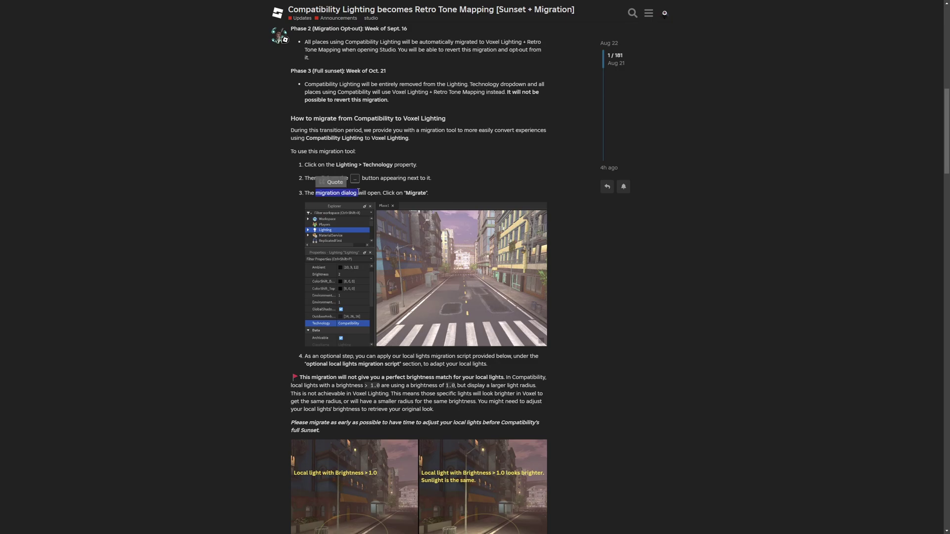
{"action": "left_click", "coordinate": [371, 193]}
{"action": "left_click_drag", "start_coordinate": [437, 195], "coordinate": [374, 193]}
{"action": "left_click", "coordinate": [446, 190]}
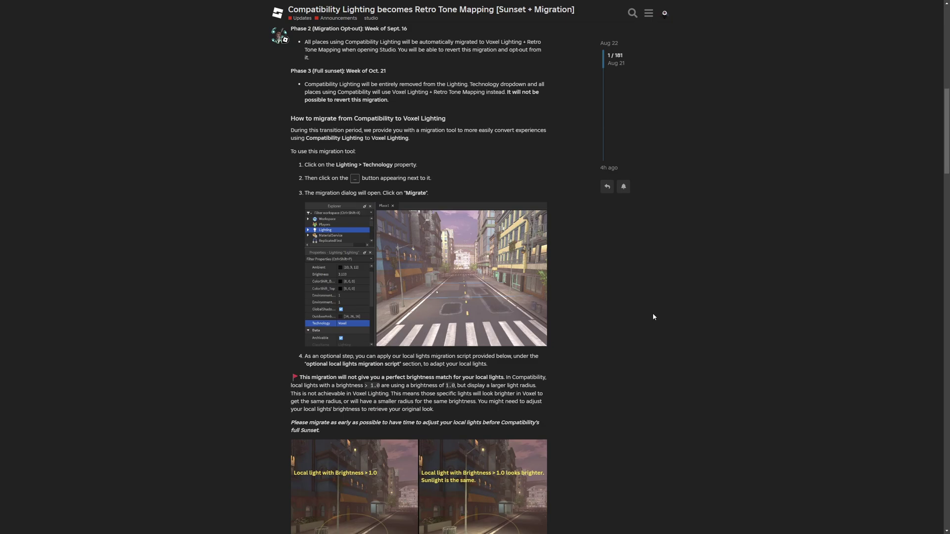
Read the local light brightness caveat and early-migration advice, and examine the Compatibility versus Voxel with Retro Tone Mapping comparison image
{"action": "scroll", "coordinate": [652, 316], "scroll_direction": "down", "scroll_amount": 3}
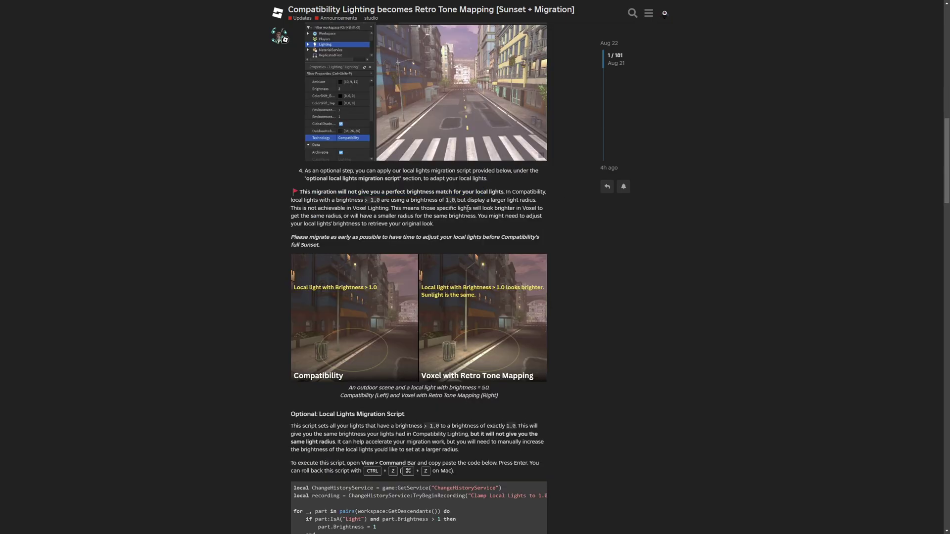
{"action": "left_click_drag", "start_coordinate": [513, 192], "coordinate": [565, 195]}
{"action": "left_click", "coordinate": [330, 198]}
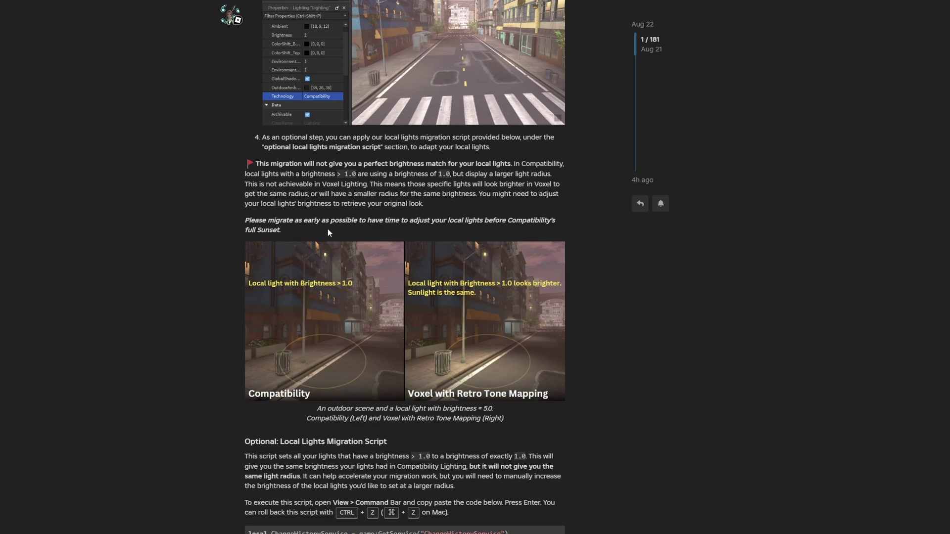
{"action": "left_click_drag", "start_coordinate": [410, 220], "coordinate": [486, 222]}
{"action": "left_click", "coordinate": [457, 228]}
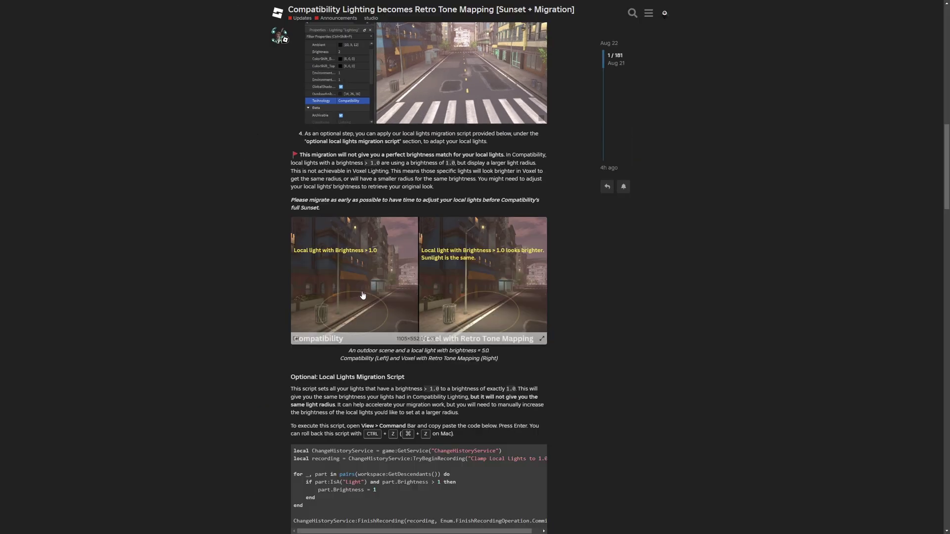
{"action": "left_click", "coordinate": [335, 339]}
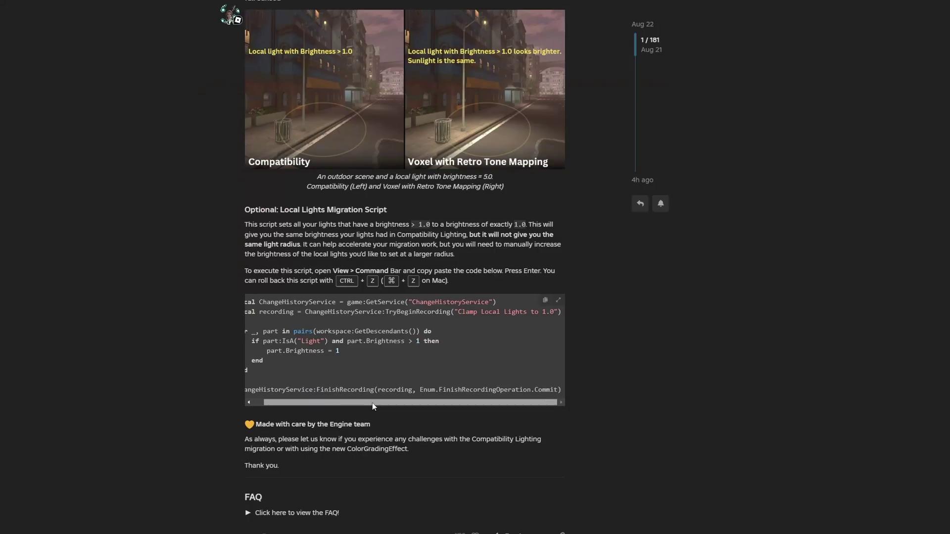
Examine the code of the optional Local Lights Migration Script, including its light loop and recording call
{"action": "left_click_drag", "start_coordinate": [372, 403], "coordinate": [275, 405]}
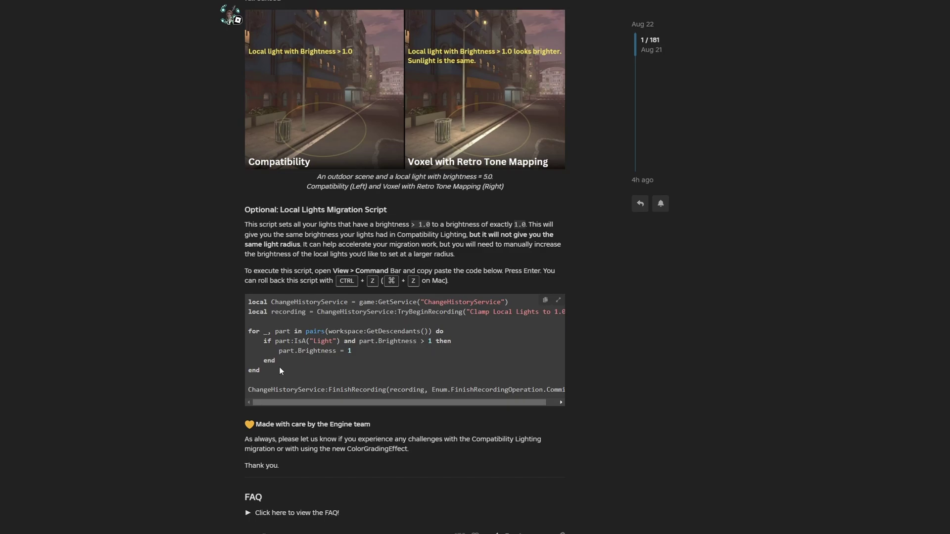
{"action": "left_click_drag", "start_coordinate": [284, 373], "coordinate": [248, 329]}
{"action": "left_click", "coordinate": [308, 373]}
{"action": "left_click_drag", "start_coordinate": [317, 312], "coordinate": [396, 314]}
{"action": "left_click", "coordinate": [341, 320]}
{"action": "left_click_drag", "start_coordinate": [435, 403], "coordinate": [380, 396]}
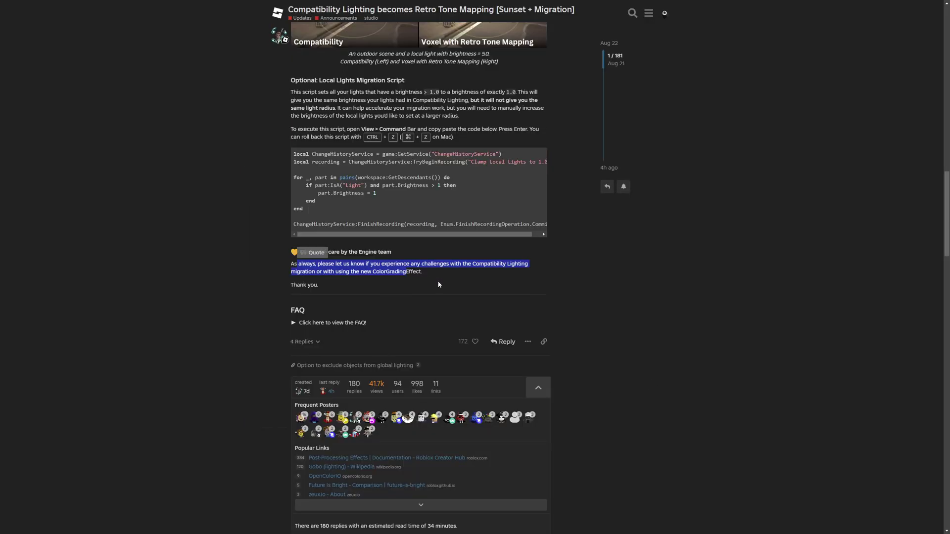
Read the Engine team's closing note about reporting challenges with the migration or the new ColorGradingEffect
{"action": "left_click", "coordinate": [426, 459]}
{"action": "left_click_drag", "start_coordinate": [422, 454], "coordinate": [272, 440]}
{"action": "left_click", "coordinate": [332, 437]}
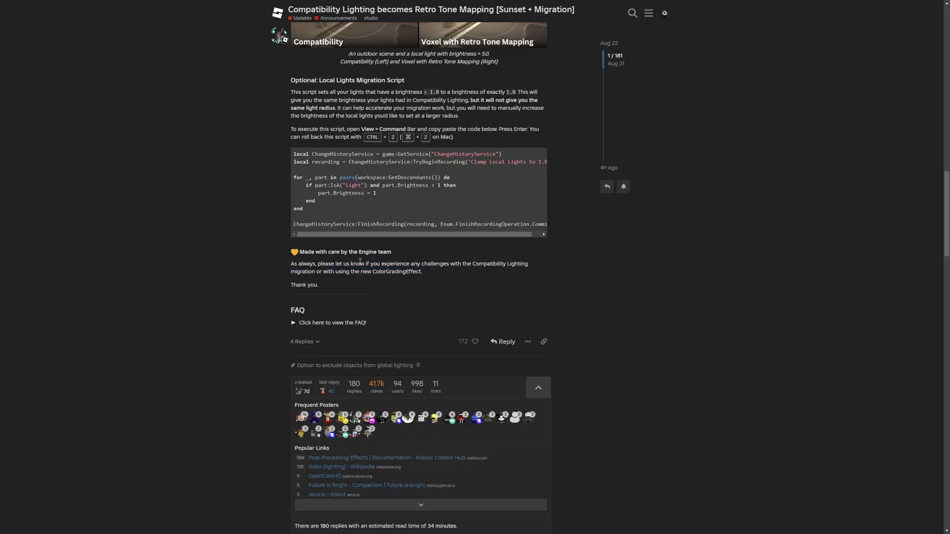
{"action": "left_click_drag", "start_coordinate": [297, 264], "coordinate": [432, 269]}
{"action": "left_click", "coordinate": [363, 284]}
Expand the FAQ and read the answer on why Compatibility Lighting is being sunset
{"action": "scroll", "coordinate": [324, 340], "scroll_direction": "down", "scroll_amount": 3}
{"action": "left_click", "coordinate": [354, 170]}
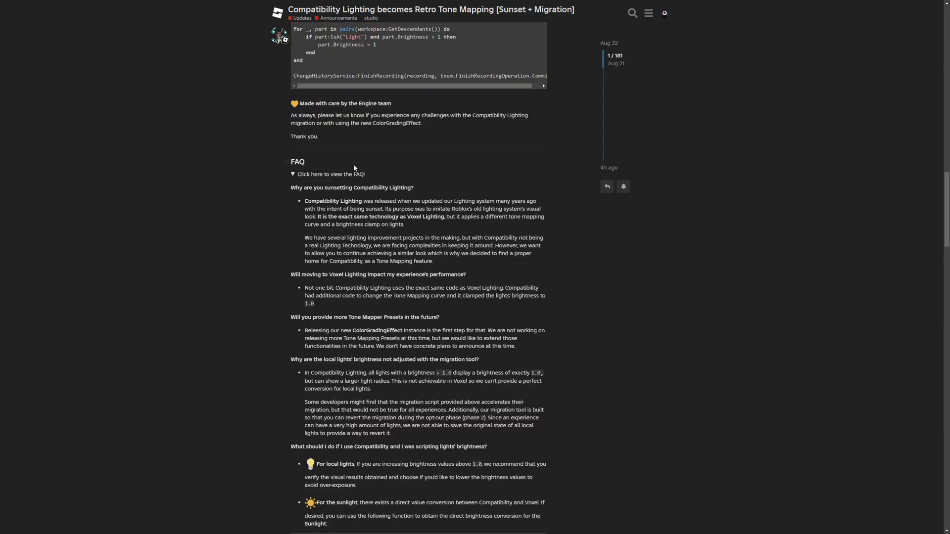
{"action": "left_click_drag", "start_coordinate": [313, 188], "coordinate": [411, 188]}
{"action": "left_click", "coordinate": [416, 186]}
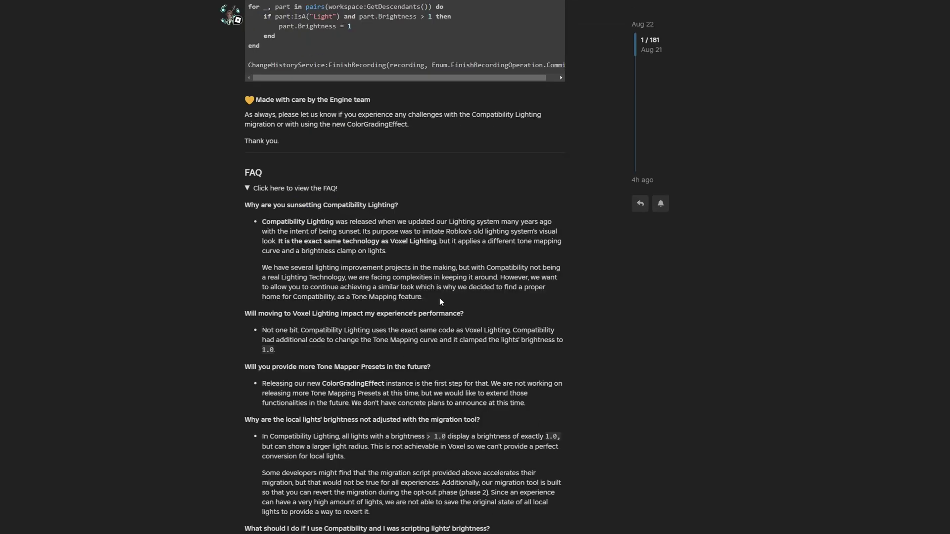
{"action": "left_click_drag", "start_coordinate": [446, 263], "coordinate": [302, 237]}
{"action": "left_click", "coordinate": [279, 253]}
{"action": "left_click_drag", "start_coordinate": [438, 297], "coordinate": [334, 297]}
{"action": "left_click", "coordinate": [352, 308]}
Read the FAQ answer on whether moving to Voxel Lighting impacts an experience's performance
{"action": "scroll", "coordinate": [477, 315], "scroll_direction": "down", "scroll_amount": 3}
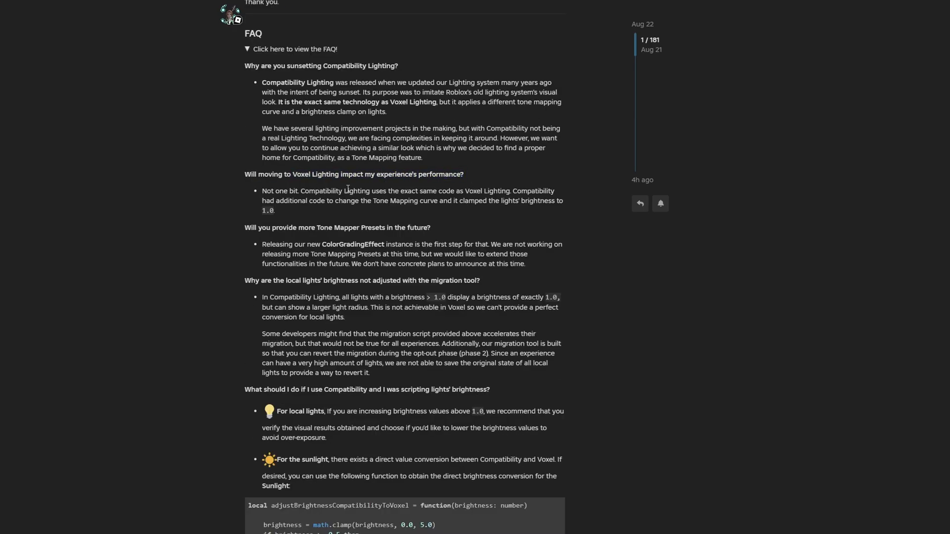
{"action": "left_click_drag", "start_coordinate": [348, 189], "coordinate": [422, 201]}
{"action": "left_click", "coordinate": [402, 222]}
{"action": "left_click_drag", "start_coordinate": [355, 202], "coordinate": [468, 201]}
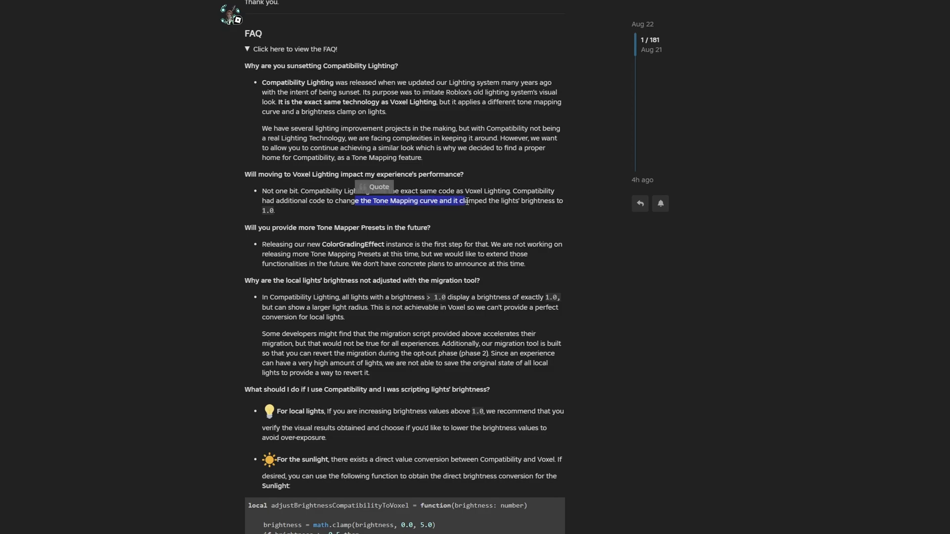
{"action": "left_click", "coordinate": [429, 210]}
Read the FAQ answer on whether more Tone Mapper Presets will be provided in the future
{"action": "scroll", "coordinate": [198, 257], "scroll_direction": "up", "scroll_amount": 1}
{"action": "left_click_drag", "start_coordinate": [387, 327], "coordinate": [274, 278]}
{"action": "left_click", "coordinate": [594, 324]}
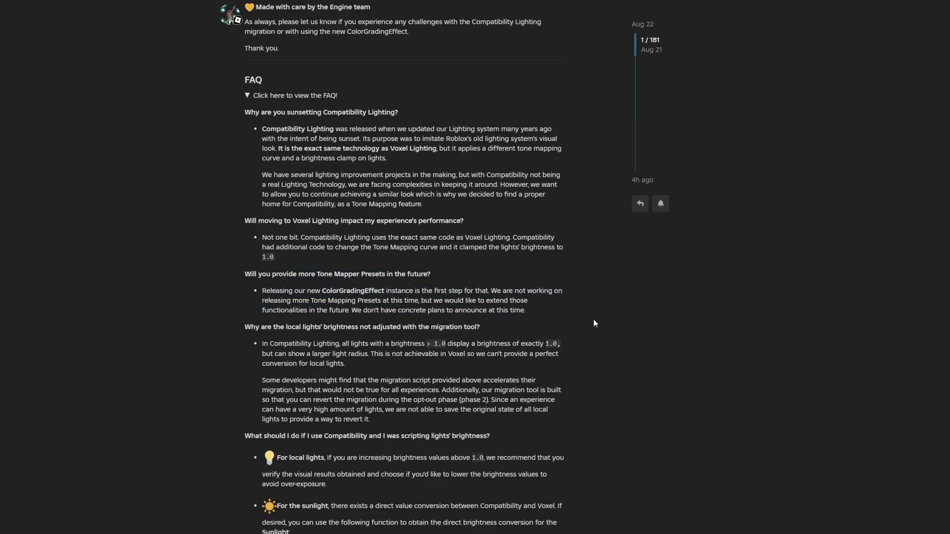
{"action": "left_click_drag", "start_coordinate": [458, 300], "coordinate": [527, 302]}
{"action": "left_click", "coordinate": [318, 324]}
{"action": "left_click_drag", "start_coordinate": [306, 314], "coordinate": [525, 311]}
{"action": "left_click", "coordinate": [307, 321]}
{"action": "left_click", "coordinate": [354, 316]}
Read the FAQ answer on why the migration tool does not adjust local lights' brightness
{"action": "scroll", "coordinate": [473, 315], "scroll_direction": "down", "scroll_amount": 3}
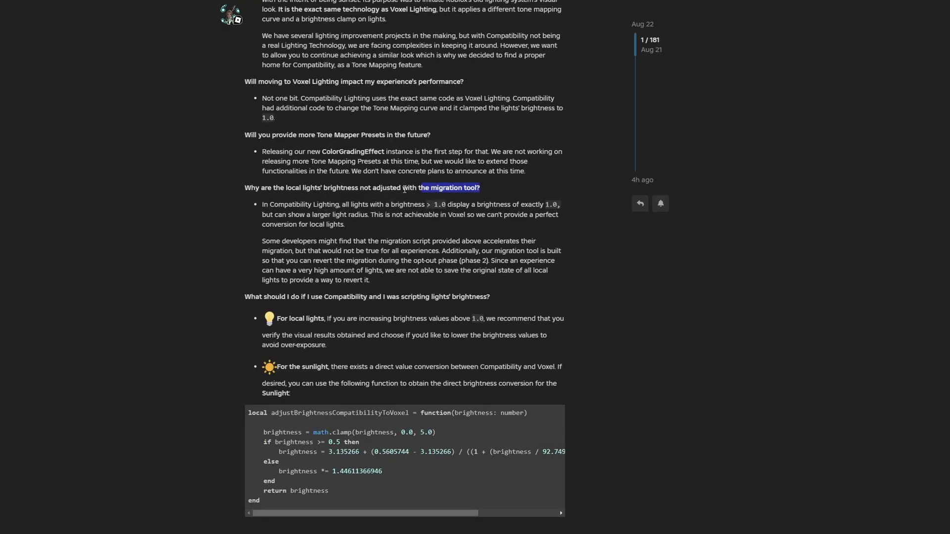
{"action": "left_click_drag", "start_coordinate": [479, 189], "coordinate": [507, 203]}
{"action": "left_click", "coordinate": [510, 191]}
{"action": "left_click", "coordinate": [497, 193]}
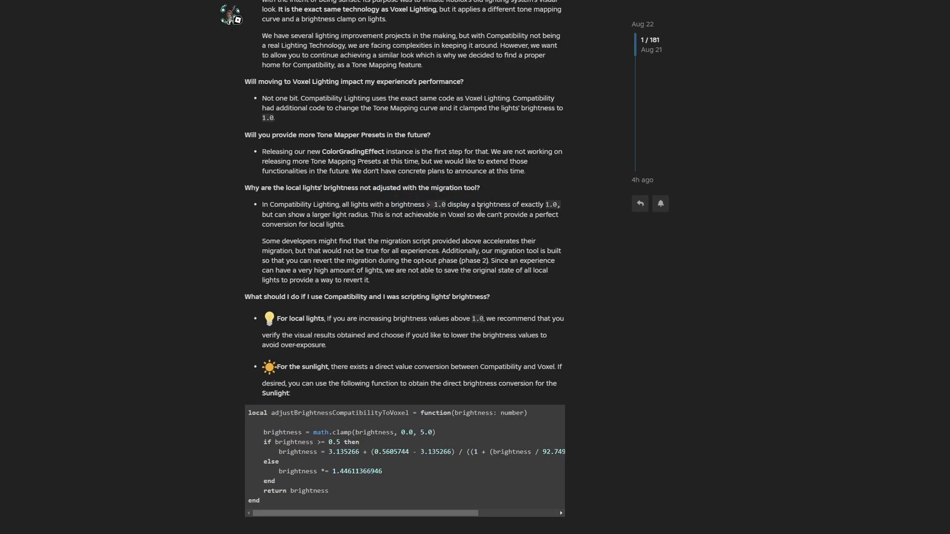
{"action": "left_click_drag", "start_coordinate": [383, 283], "coordinate": [303, 251]}
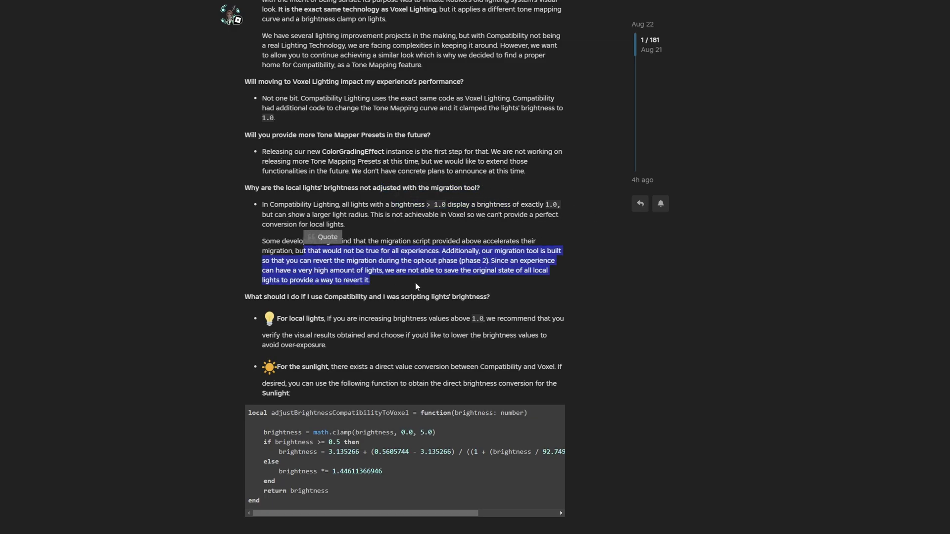
{"action": "left_click", "coordinate": [408, 283]}
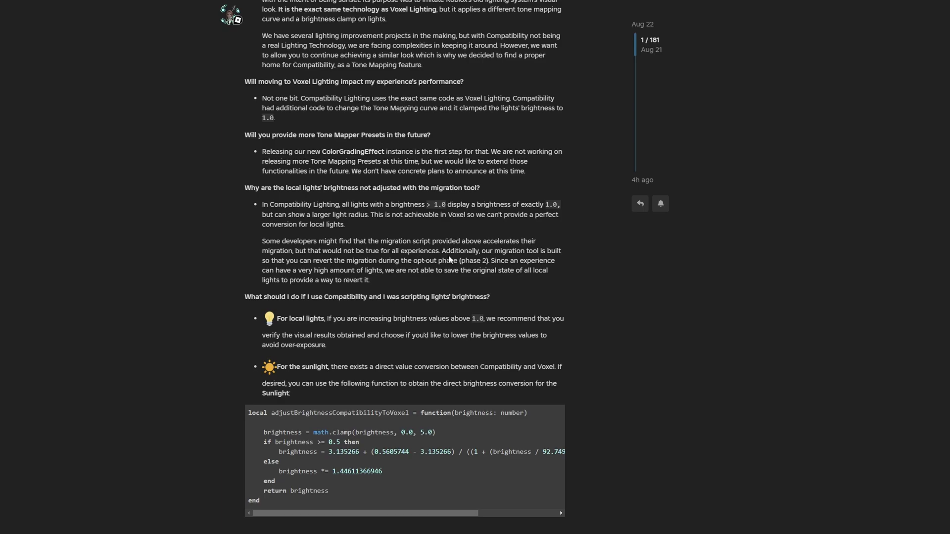
Look over the FAQ guidance for places that script lights' brightness under Compatibility
{"action": "scroll", "coordinate": [613, 296], "scroll_direction": "down", "scroll_amount": 1}
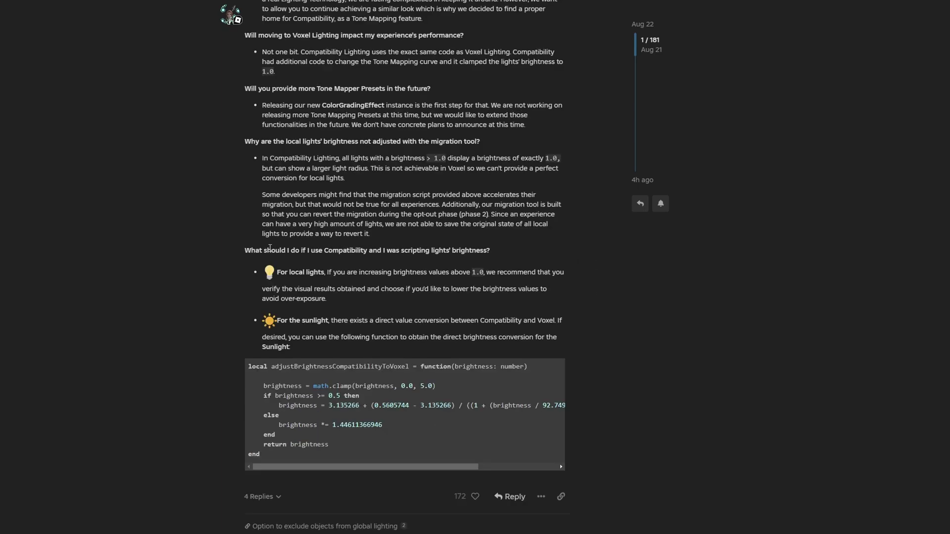
{"action": "left_click_drag", "start_coordinate": [271, 250], "coordinate": [506, 255]}
{"action": "left_click", "coordinate": [510, 259]}
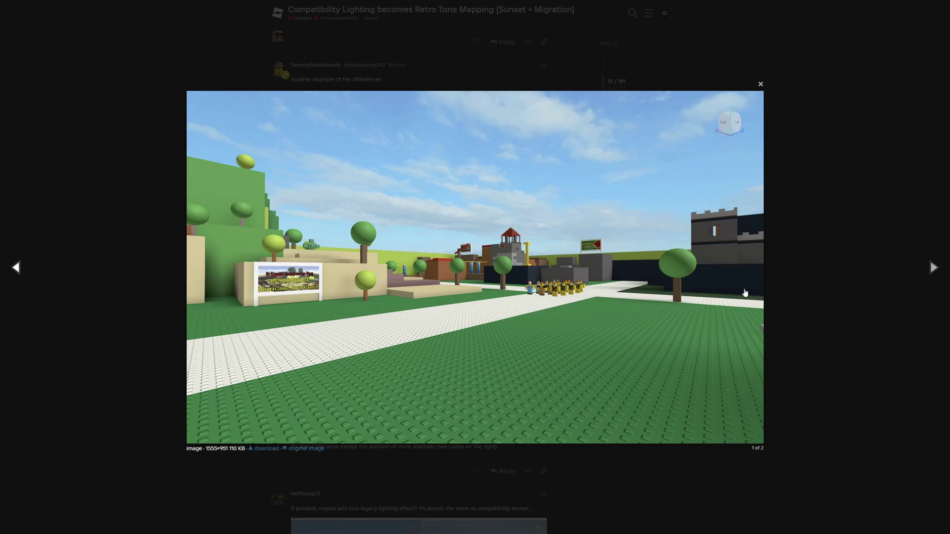
Compare the two full-size daytime village screenshots in the reply showing another example of the lighting differences
{"action": "left_click", "coordinate": [933, 269]}
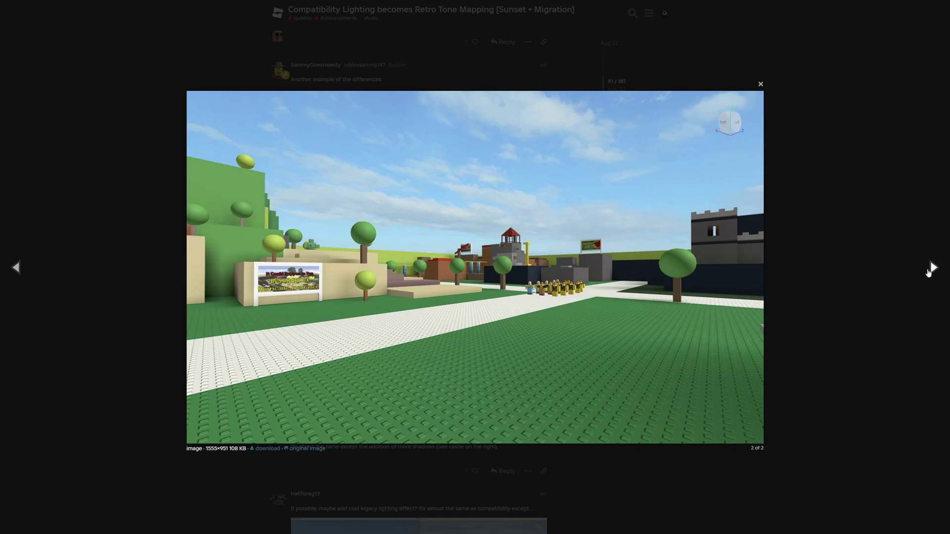
{"action": "left_click", "coordinate": [16, 268]}
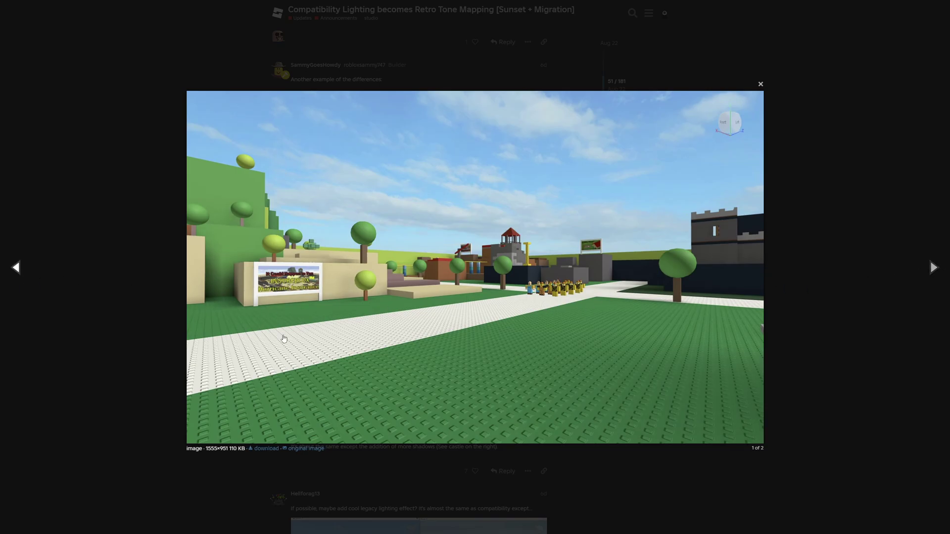
{"action": "left_click", "coordinate": [938, 282]}
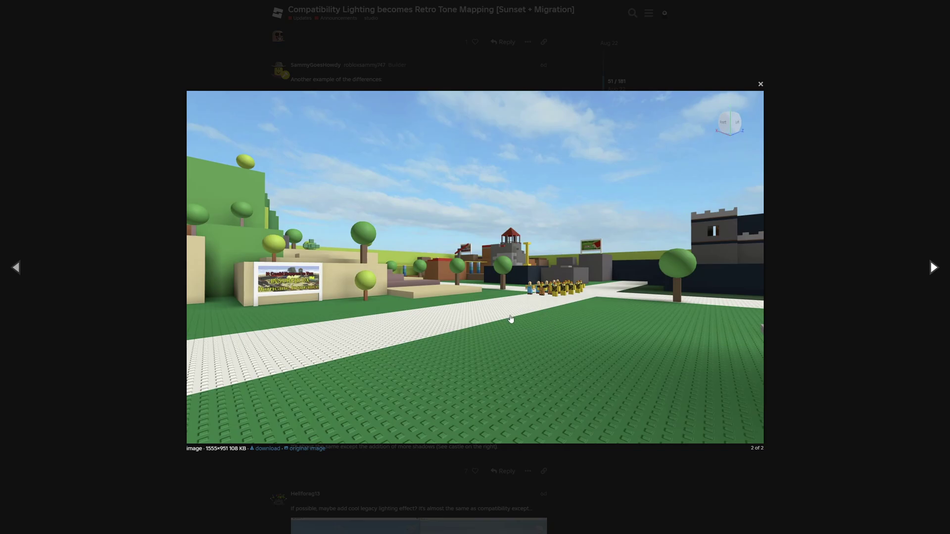
{"action": "left_click", "coordinate": [933, 268]}
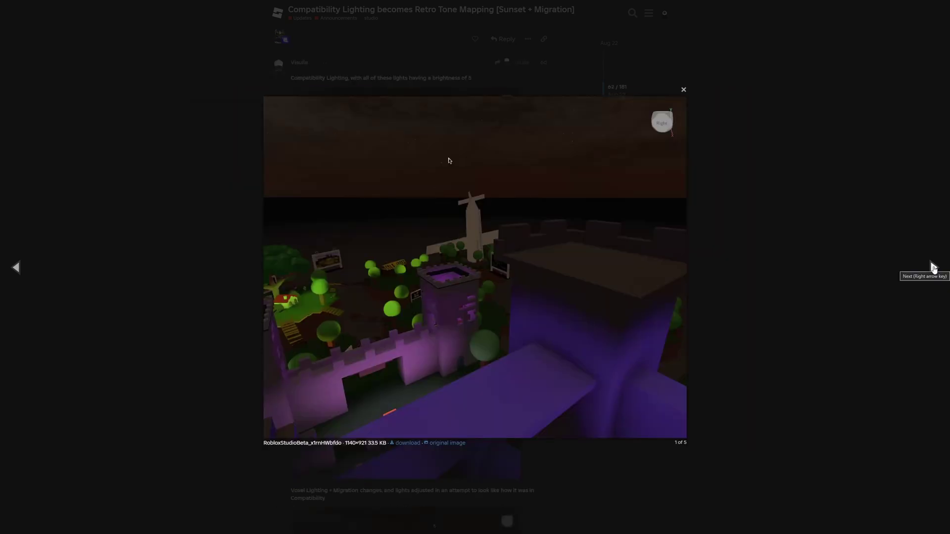
Compare the full-size night castle screenshots showing Compatibility Lighting against the migrated Voxel Lighting
{"action": "left_click", "coordinate": [933, 268]}
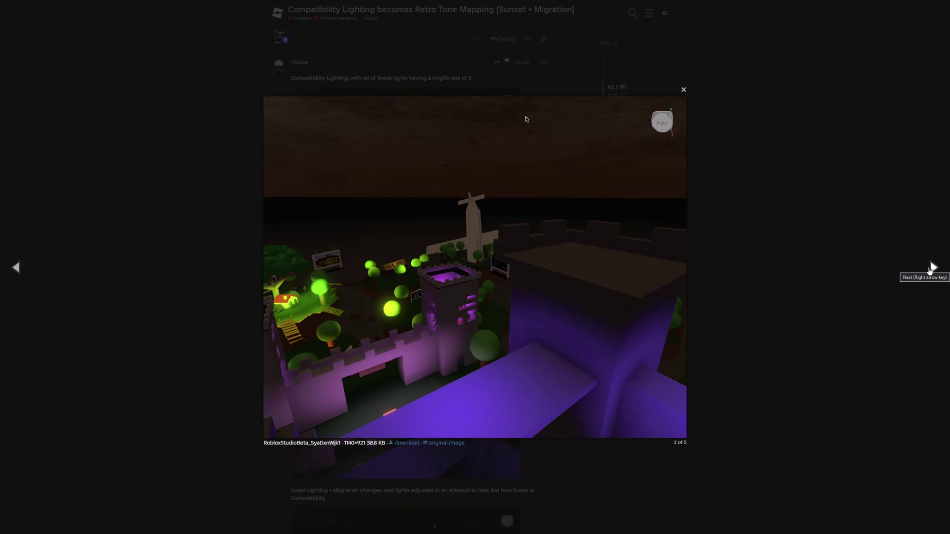
{"action": "left_click", "coordinate": [931, 269]}
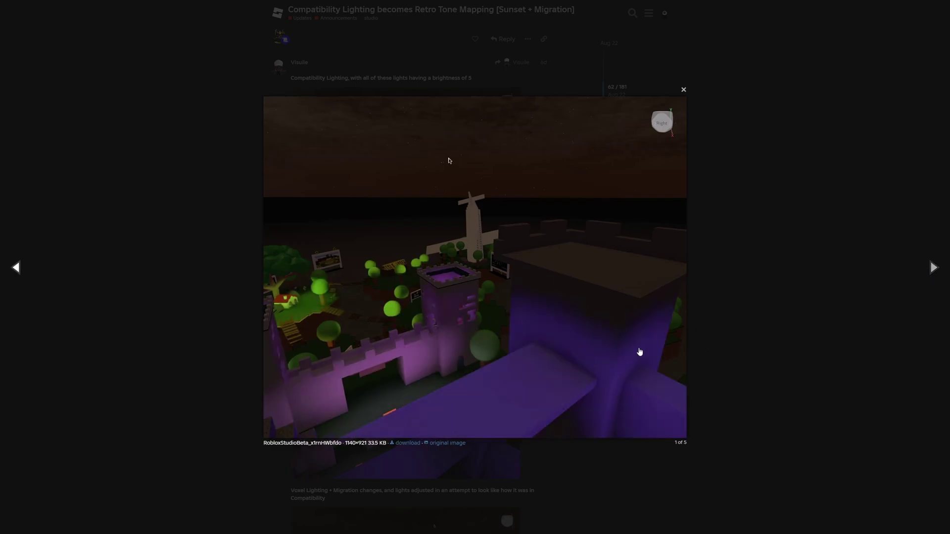
{"action": "left_click", "coordinate": [932, 268]}
{"action": "left_click", "coordinate": [933, 268]}
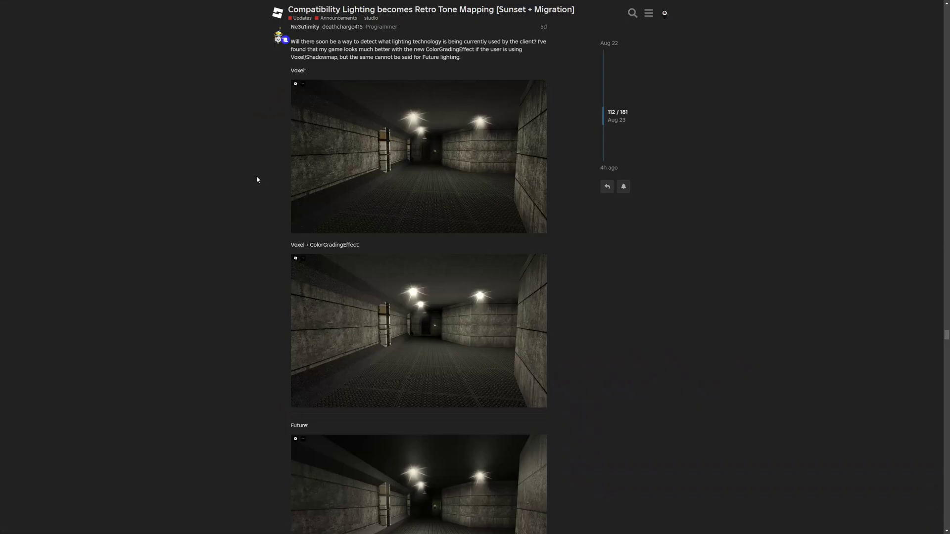
Open the concrete corridor screenshots at full size and compare Voxel, Voxel + ColorGradingEffect and Future lighting
{"action": "left_click", "coordinate": [307, 226]}
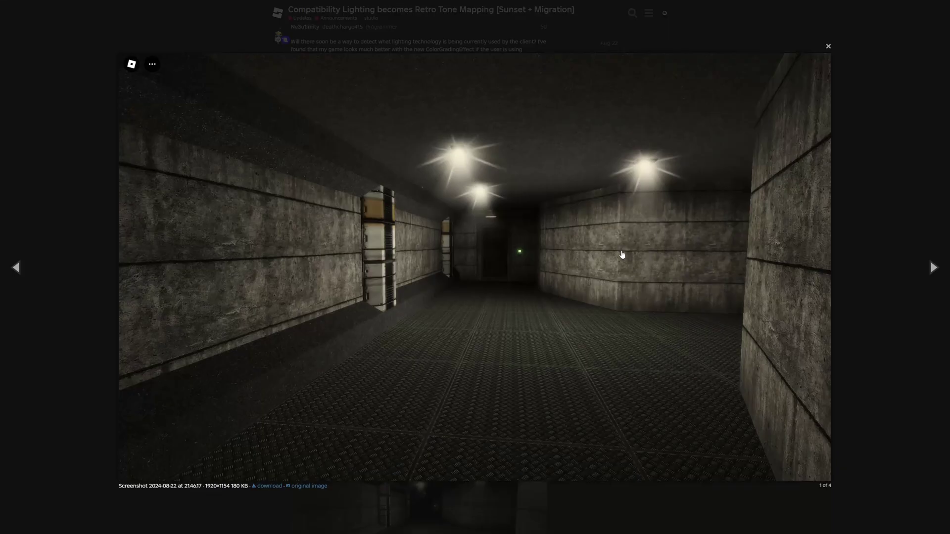
{"action": "left_click", "coordinate": [932, 268]}
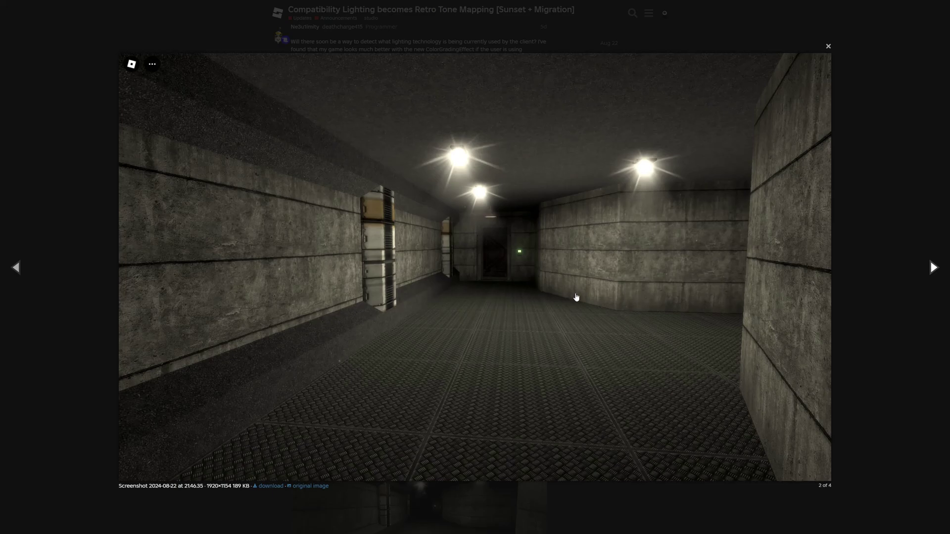
{"action": "left_click", "coordinate": [902, 271]}
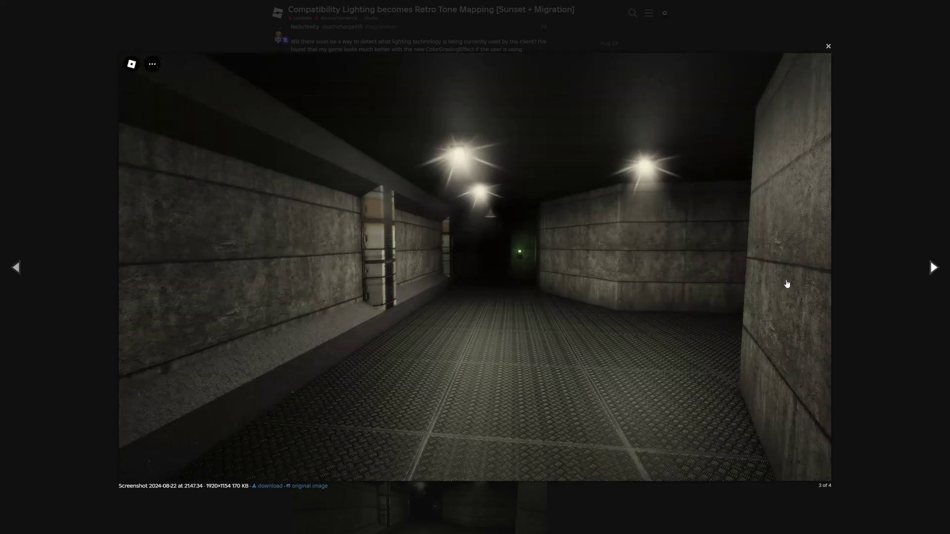
{"action": "left_click", "coordinate": [929, 269]}
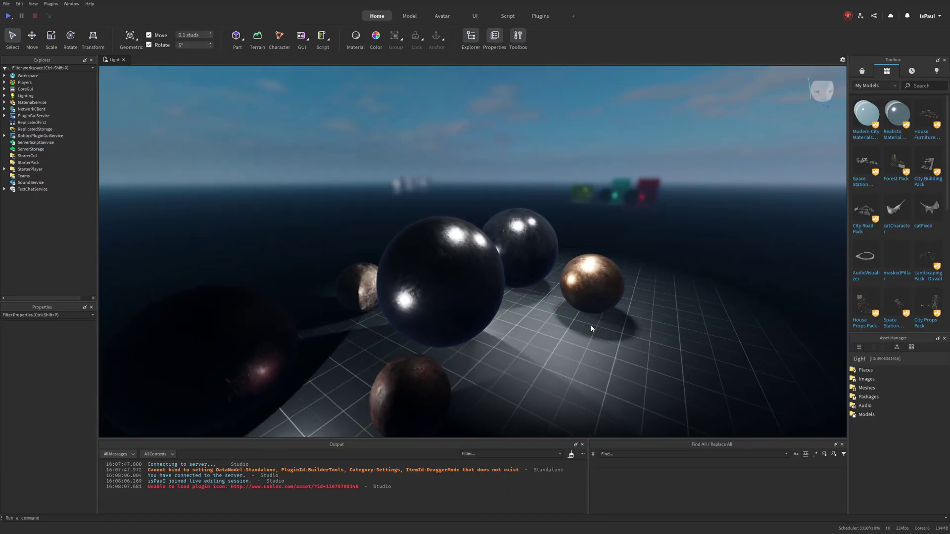
Switch to the Light place in Roblox Studio and raise the Lighting service's ClockTime to brighten the scene
{"action": "key", "text": "a"}
{"action": "right_click_drag", "start_coordinate": [589, 326], "coordinate": [582, 324]}
{"action": "key", "text": "d"}
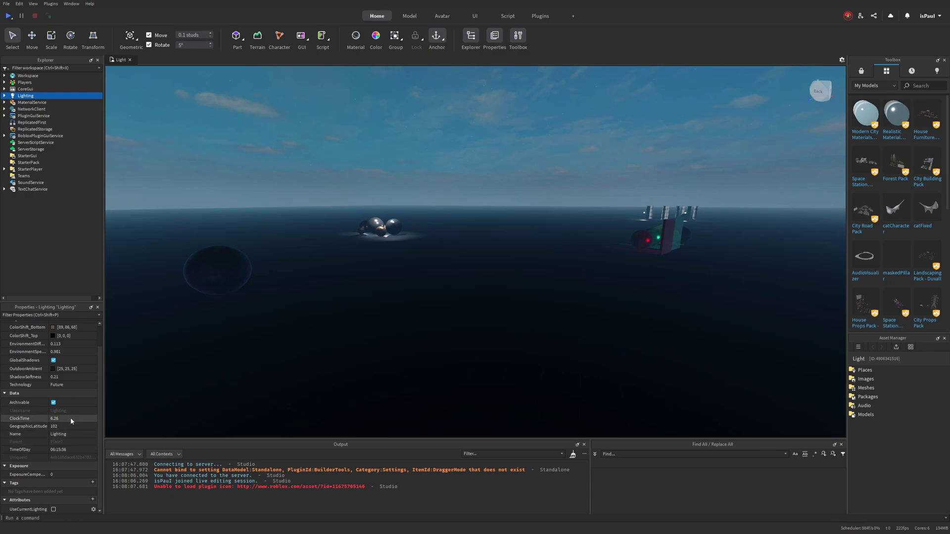
{"action": "left_click", "coordinate": [66, 418]}
{"action": "left_click_drag", "start_coordinate": [80, 420], "coordinate": [89, 422]}
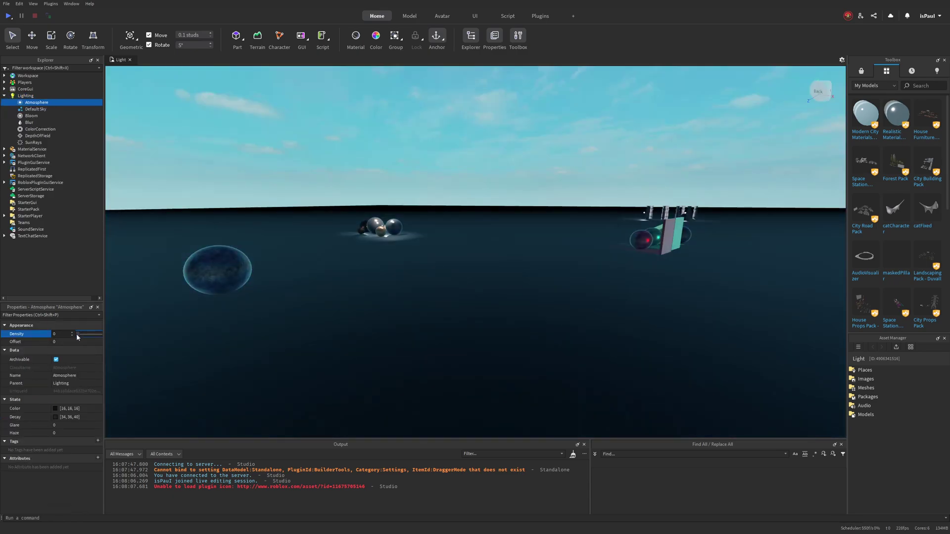
Open and dismiss the lighting technology migration dialog from the Lighting service's properties, and set its Technology to Voxel
{"action": "left_click", "coordinate": [28, 111]}
{"action": "left_click", "coordinate": [27, 103]}
{"action": "left_click", "coordinate": [25, 96]}
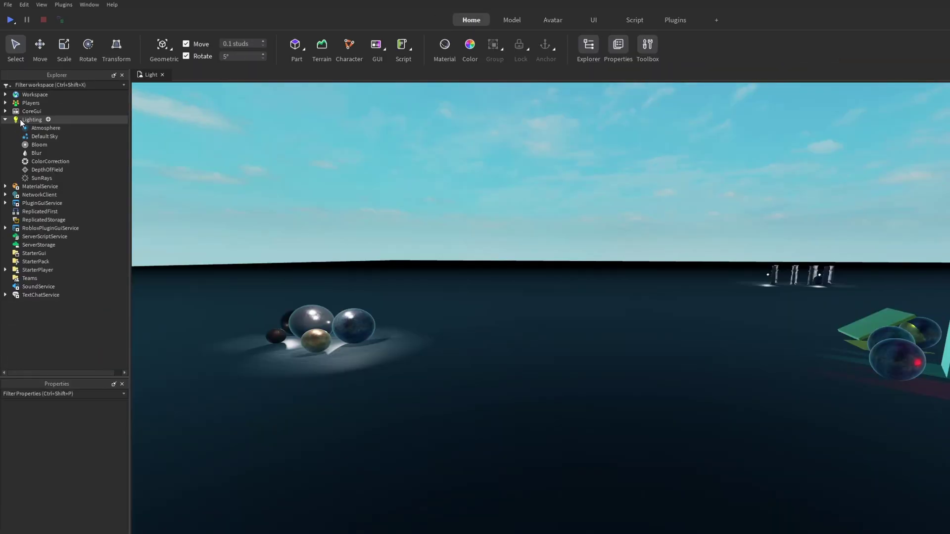
{"action": "left_click", "coordinate": [15, 96]}
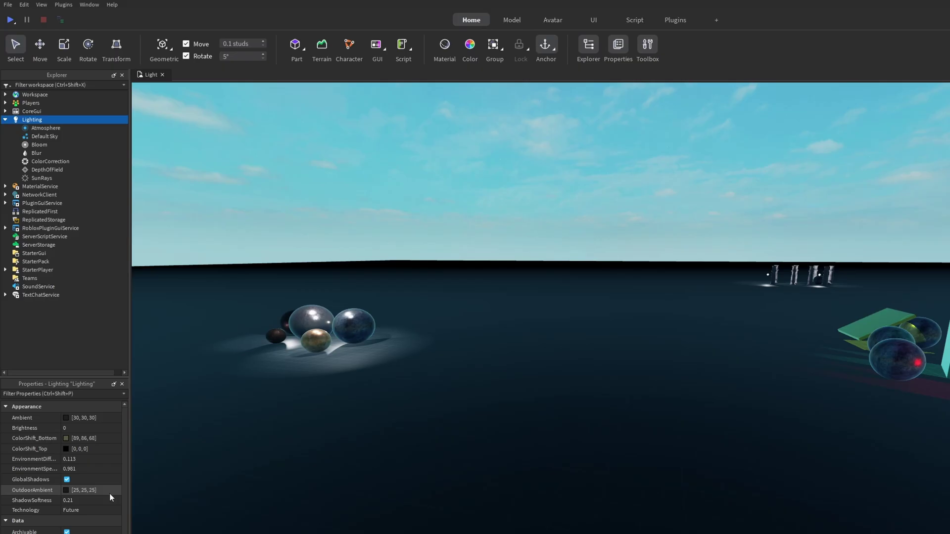
{"action": "scroll", "coordinate": [109, 494], "scroll_direction": "down", "scroll_amount": 1}
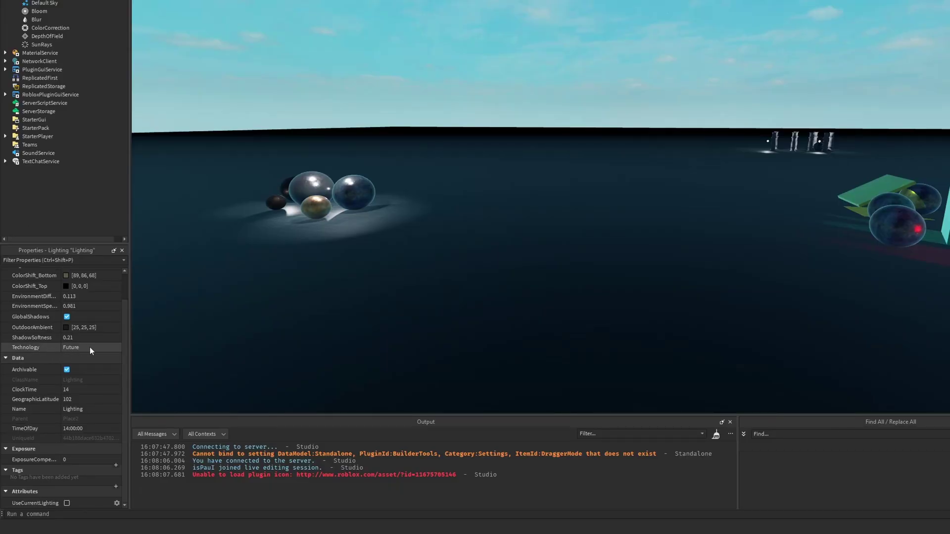
{"action": "left_click", "coordinate": [90, 349]}
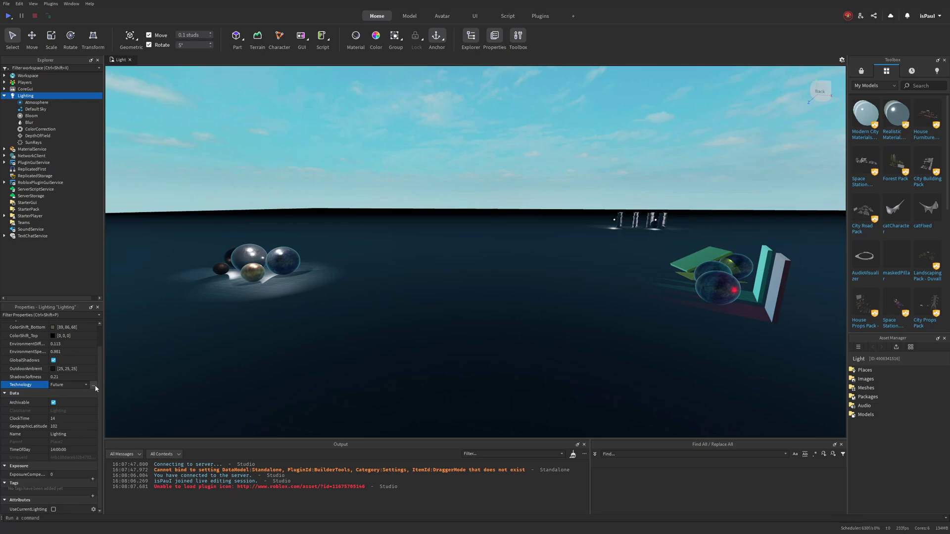
{"action": "left_click", "coordinate": [94, 385]}
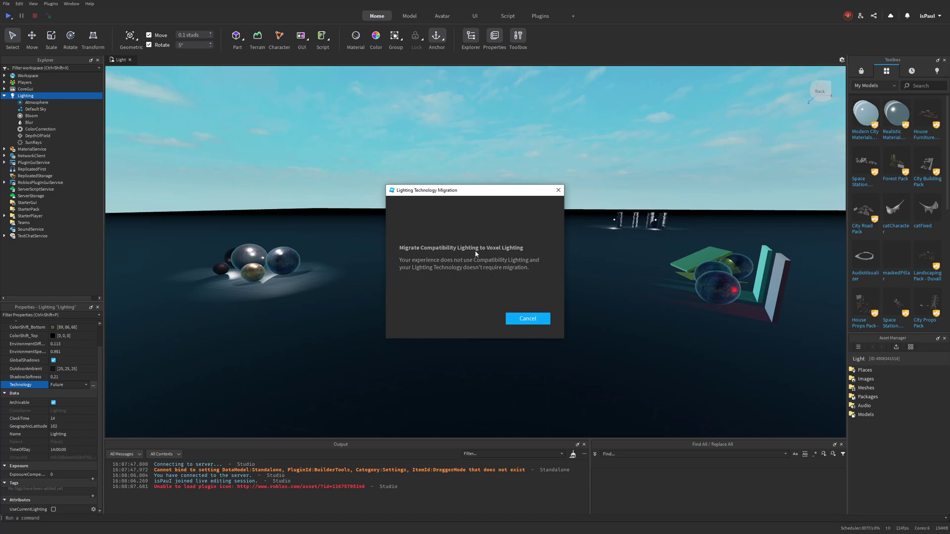
{"action": "left_click", "coordinate": [528, 318]}
{"action": "left_click", "coordinate": [71, 384]}
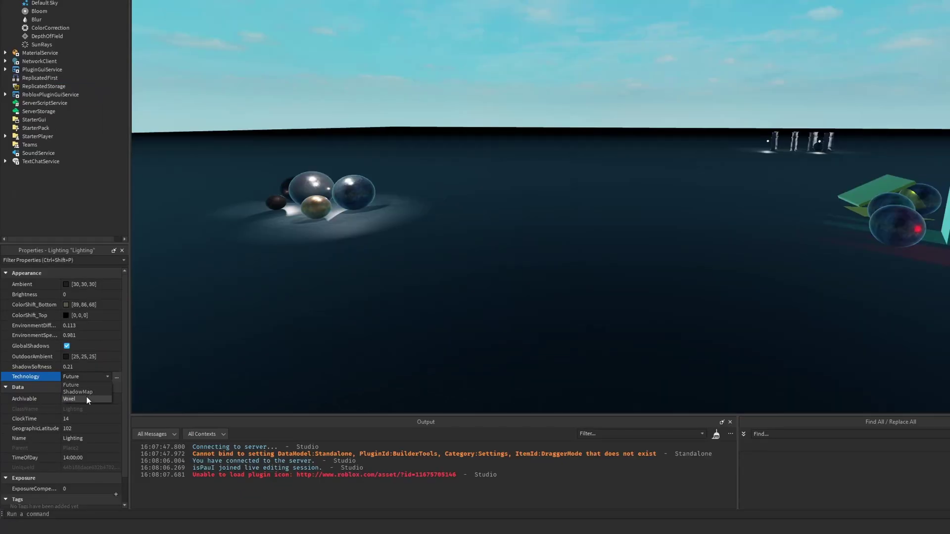
{"action": "left_click", "coordinate": [70, 399]}
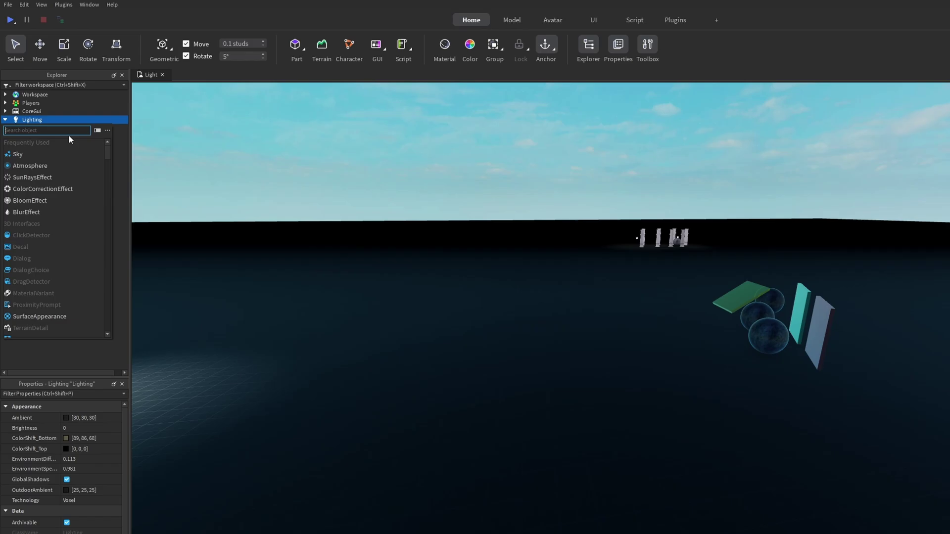
Add a ColorGradingEffect to the Lighting service and set its TonemapperPreset to Retro
{"action": "type", "text": "colorg"}
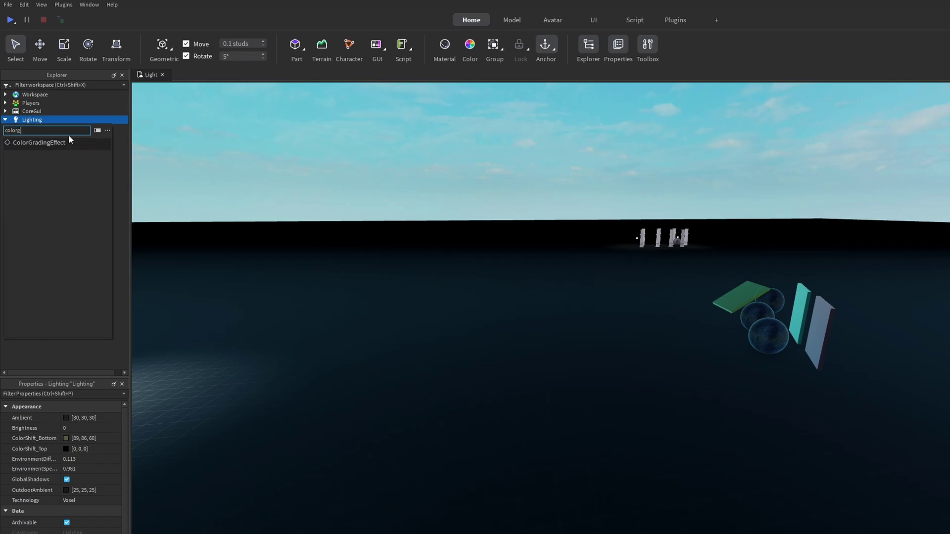
{"action": "left_click", "coordinate": [70, 141]}
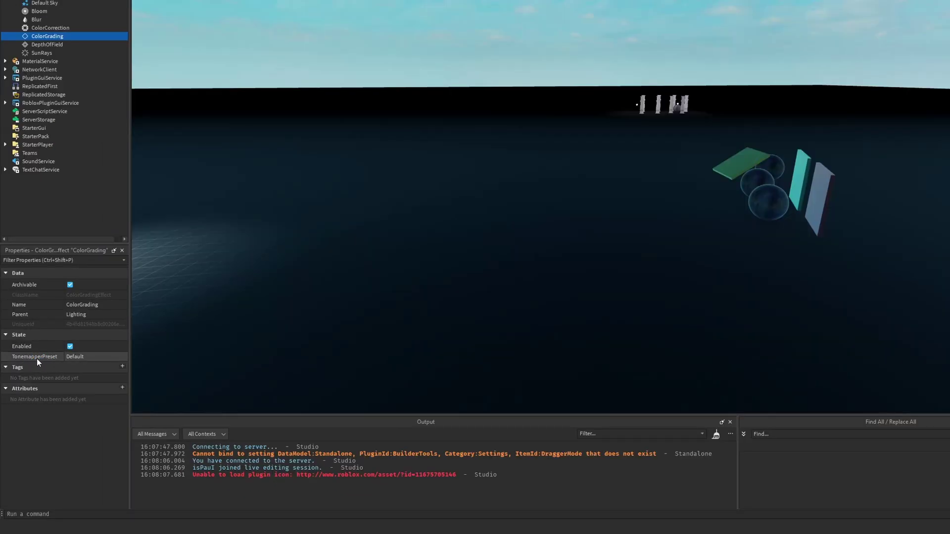
{"action": "left_click", "coordinate": [70, 358]}
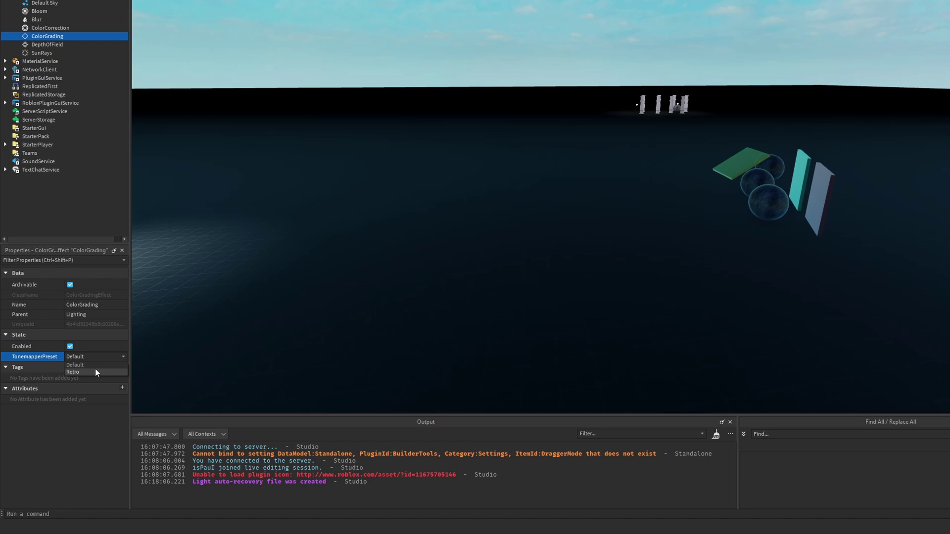
{"action": "left_click", "coordinate": [95, 369]}
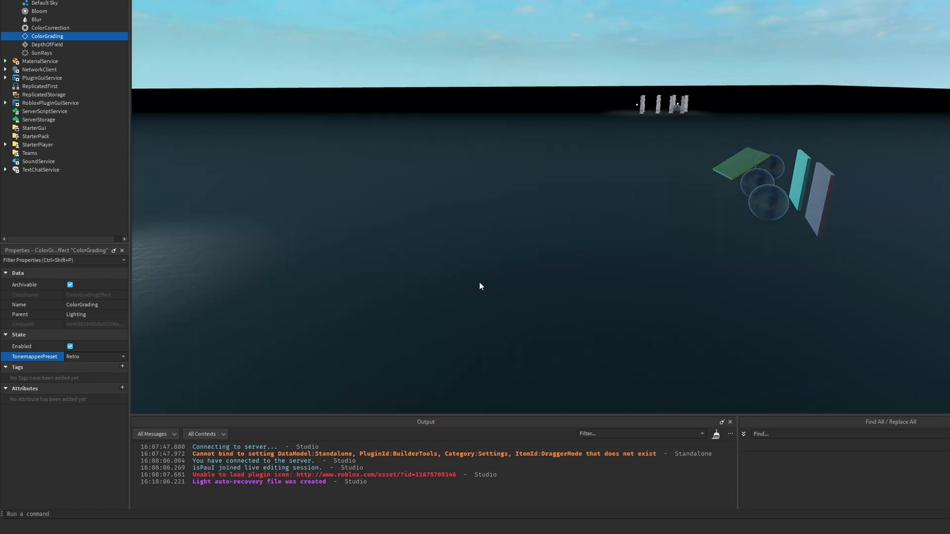
Brighten the scene by setting the Lighting service's Ambient to [171, 171, 171] and its Brightness to 1
{"action": "left_click", "coordinate": [479, 282]}
{"action": "right_click_drag", "start_coordinate": [458, 309], "coordinate": [476, 256]}
{"action": "right_click_drag", "start_coordinate": [407, 238], "coordinate": [535, 286]}
{"action": "left_click", "coordinate": [22, 97]}
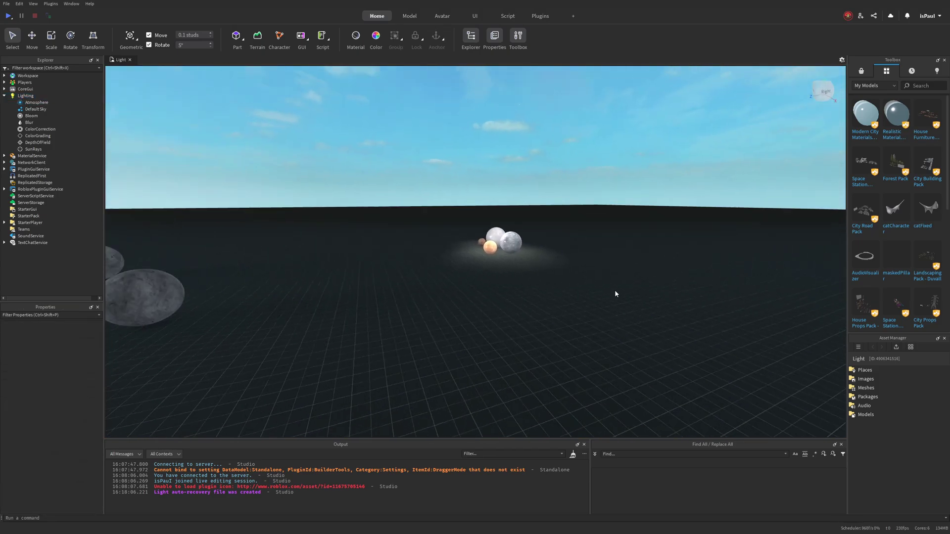
Inspect the textured spheres and the coloured glass panels up close under Voxel lighting with the Retro tone mapper
{"action": "right_click_drag", "start_coordinate": [615, 292], "coordinate": [615, 291]}
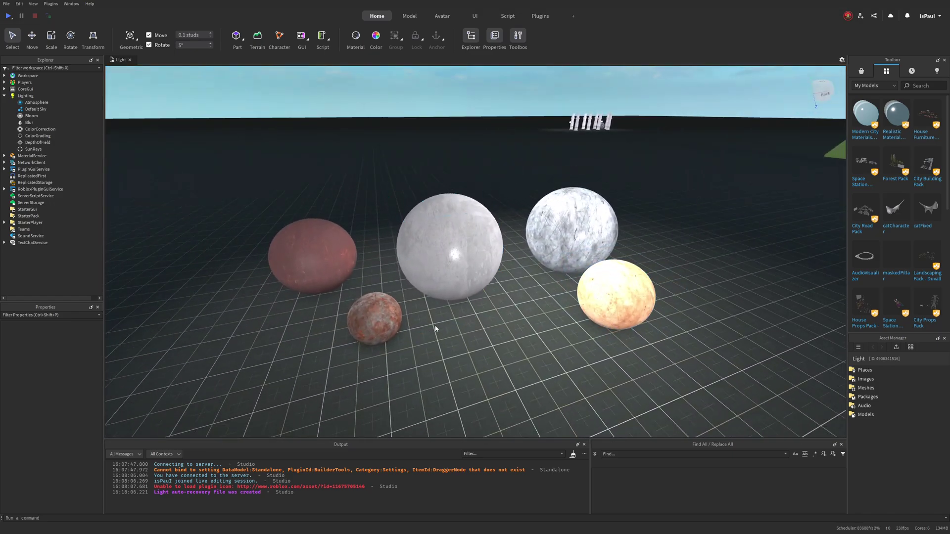
{"action": "right_click_drag", "start_coordinate": [564, 335], "coordinate": [565, 334]}
{"action": "key", "text": "w"}
{"action": "key", "text": "s"}
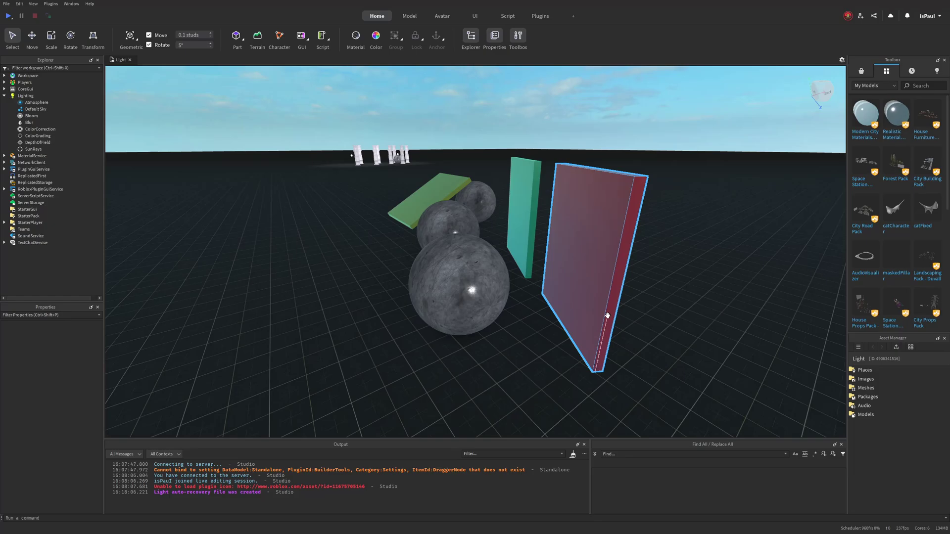
{"action": "scroll", "coordinate": [609, 316], "scroll_direction": "up", "scroll_amount": 3}
{"action": "right_click_drag", "start_coordinate": [608, 316], "coordinate": [607, 307]}
{"action": "scroll", "coordinate": [609, 311], "scroll_direction": "down", "scroll_amount": 2}
{"action": "right_click_drag", "start_coordinate": [584, 269], "coordinate": [569, 266]}
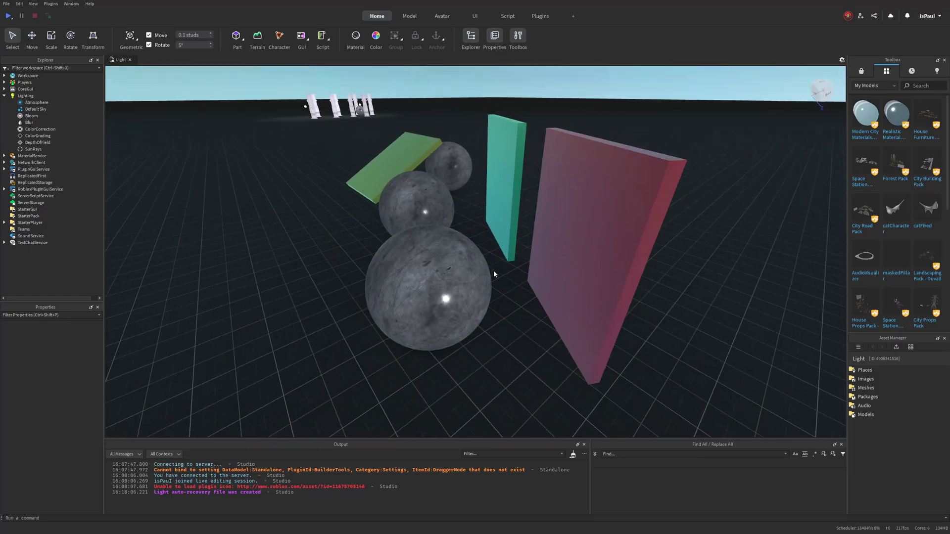
Set the Lighting service's Technology to Future
{"action": "left_click", "coordinate": [25, 95]}
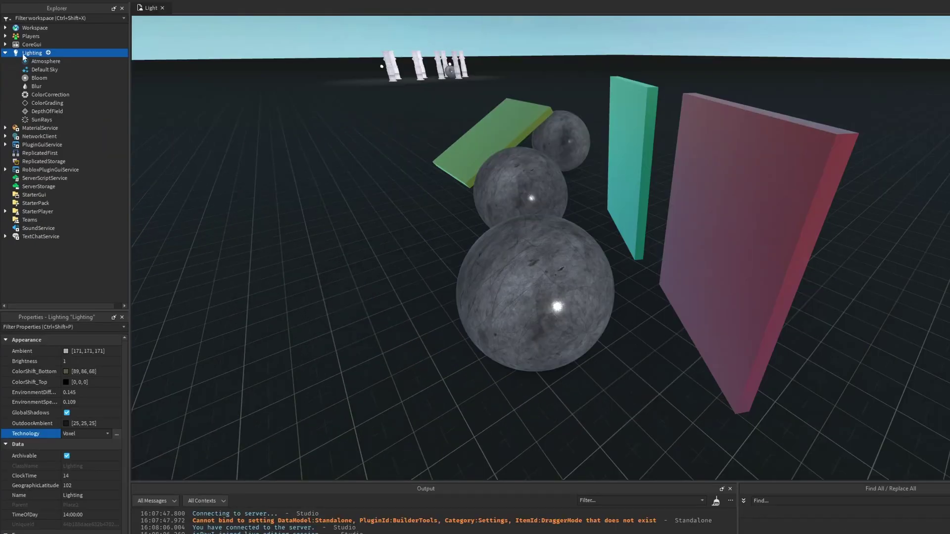
{"action": "left_click", "coordinate": [77, 431]}
{"action": "left_click", "coordinate": [76, 440]}
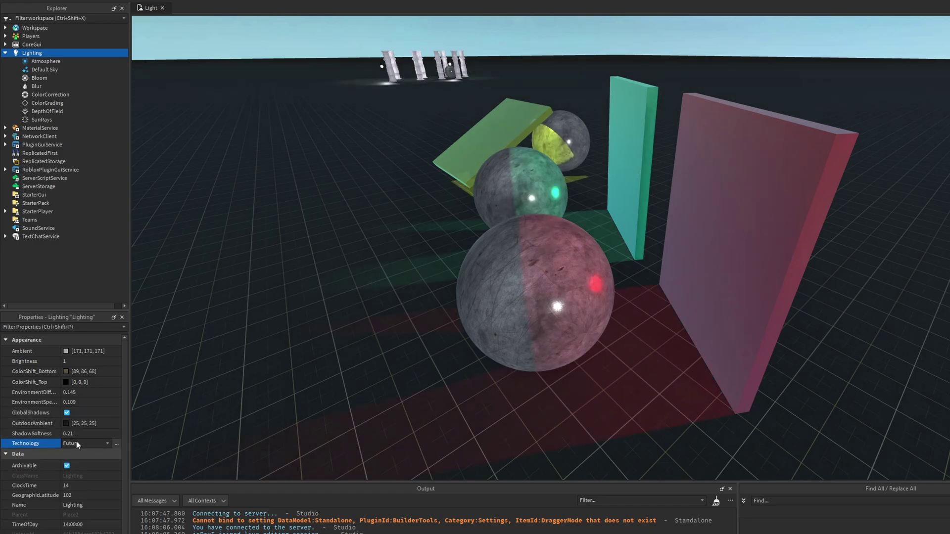
Toggle the ColorGrading effect's Enabled property repeatedly to compare the coloured panels and spheres with and without Retro tone mapping
{"action": "left_click", "coordinate": [48, 103]}
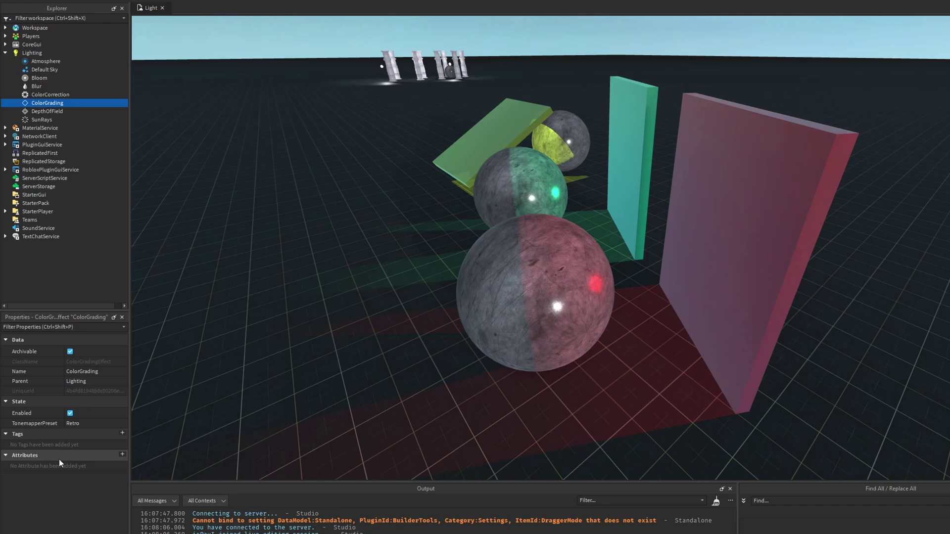
{"action": "left_click", "coordinate": [70, 413]}
{"action": "left_click", "coordinate": [69, 413]}
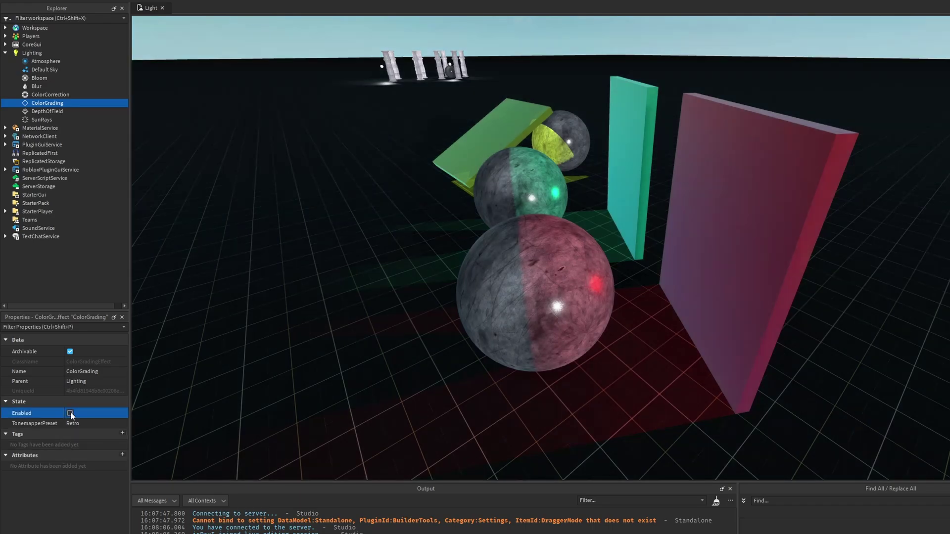
{"action": "left_click", "coordinate": [69, 413]}
{"action": "left_click", "coordinate": [70, 413]}
{"action": "left_click", "coordinate": [70, 413]}
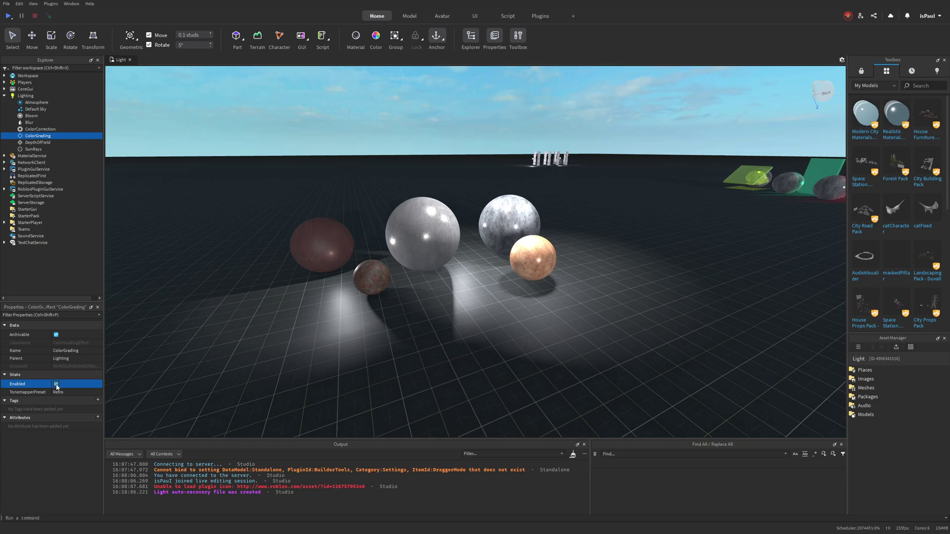
Compare the spotlit group of textured spheres with ColorGrading enabled and disabled, ending with the effect disabled
{"action": "left_click", "coordinate": [56, 385]}
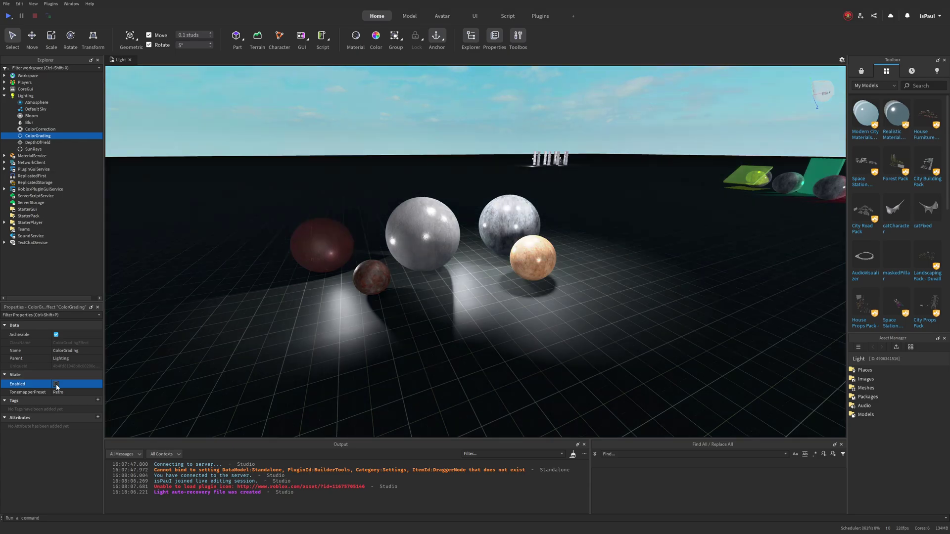
{"action": "left_click", "coordinate": [57, 384]}
{"action": "left_click", "coordinate": [56, 385]}
{"action": "left_click", "coordinate": [56, 385]}
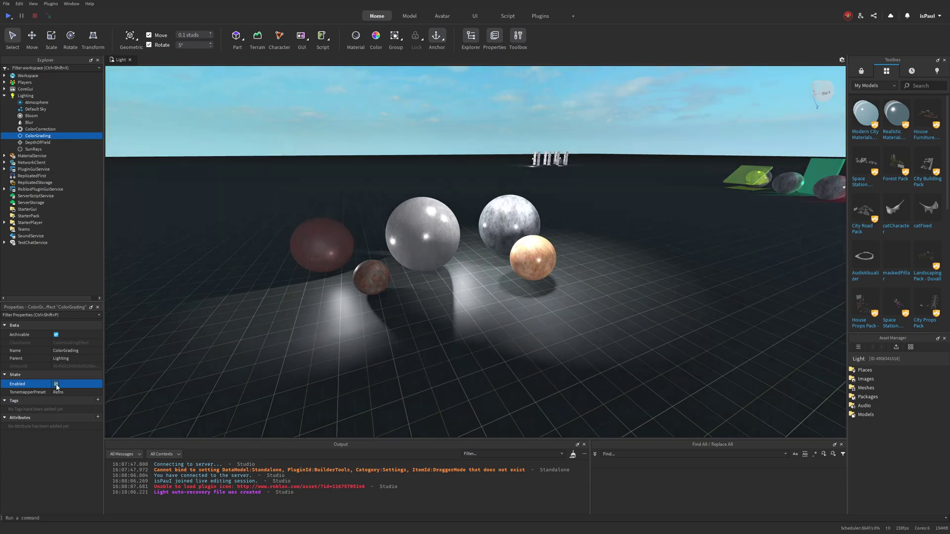
{"action": "left_click", "coordinate": [57, 384]}
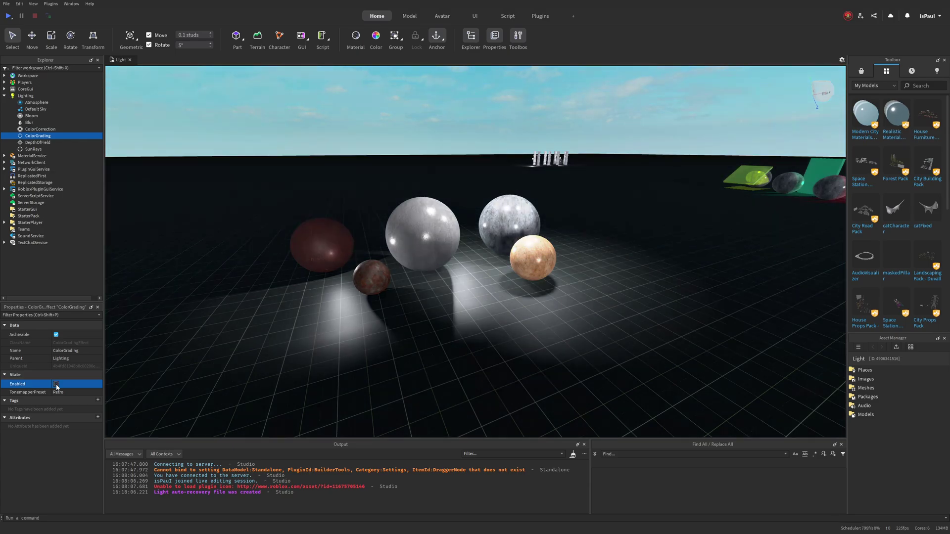
{"action": "key", "text": "w"}
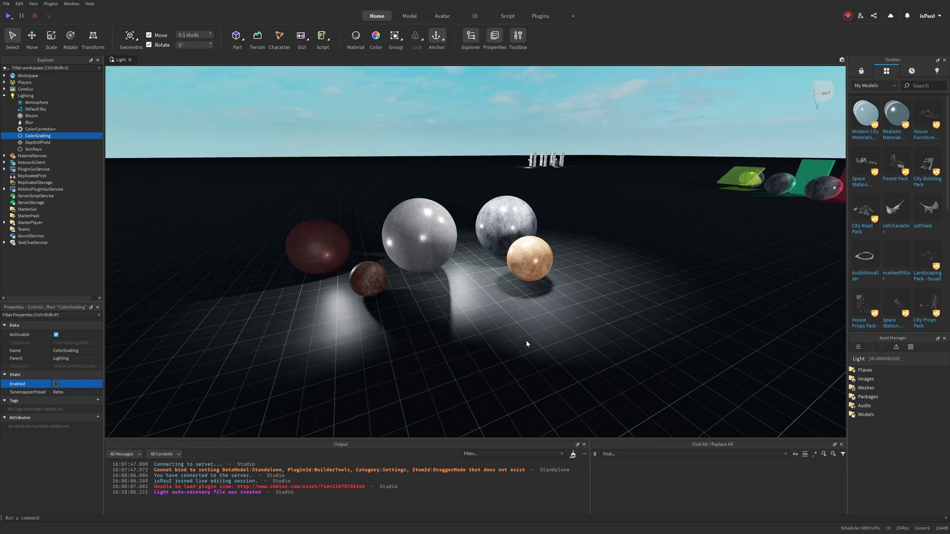
{"action": "right_click_drag", "start_coordinate": [527, 340], "coordinate": [527, 347]}
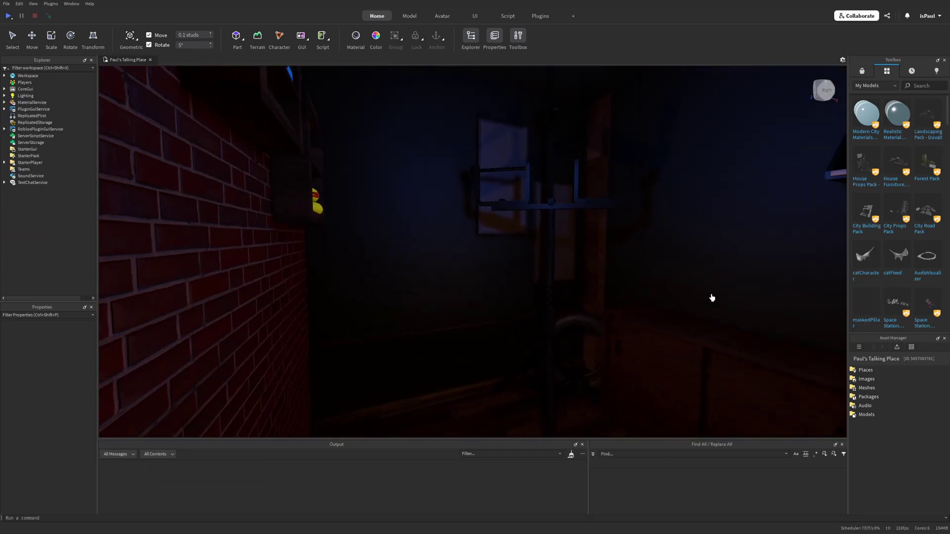
In the brick office place, set Lighting's Technology to Voxel and the ColorGrading effect's TonemapperPreset to Retro
{"action": "right_click_drag", "start_coordinate": [712, 297], "coordinate": [713, 298]}
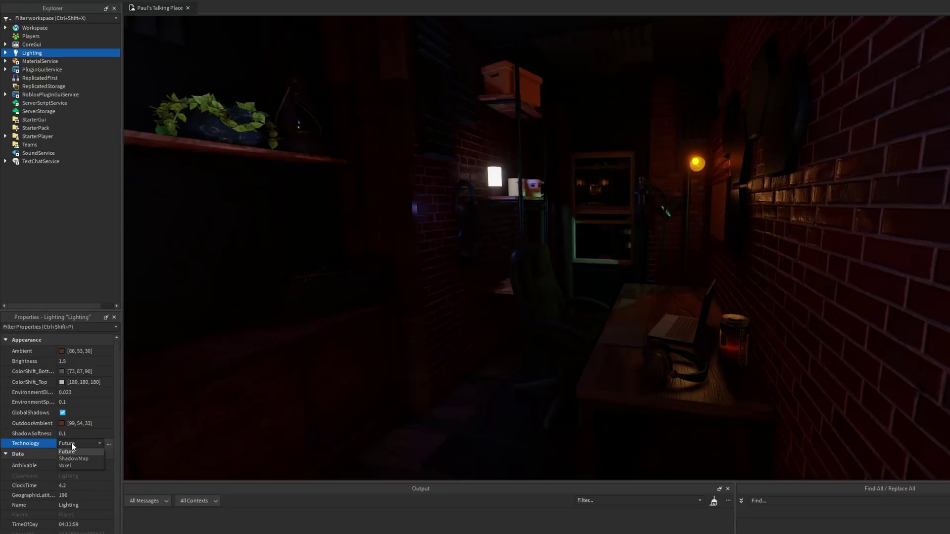
{"action": "left_click", "coordinate": [73, 464]}
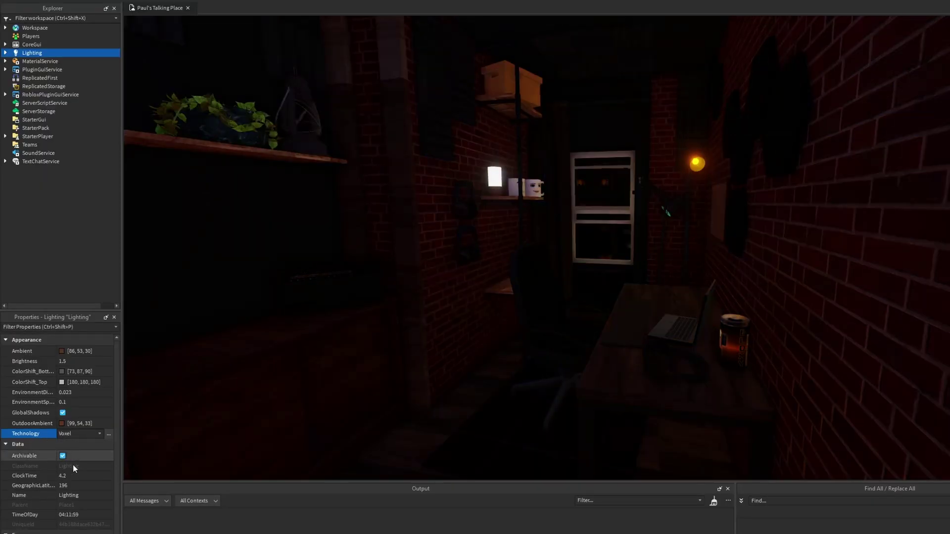
{"action": "double_click", "coordinate": [46, 51]}
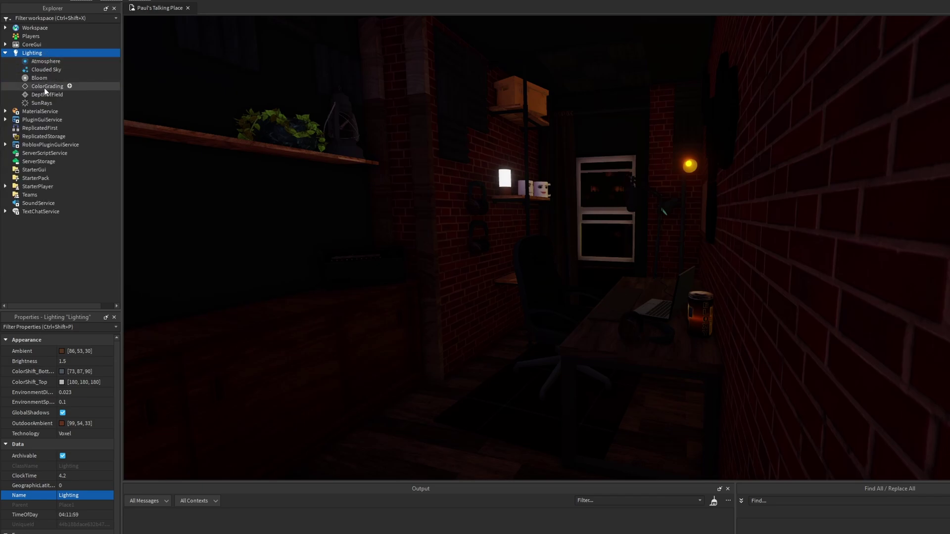
{"action": "left_click", "coordinate": [43, 86]}
{"action": "left_click", "coordinate": [83, 423]}
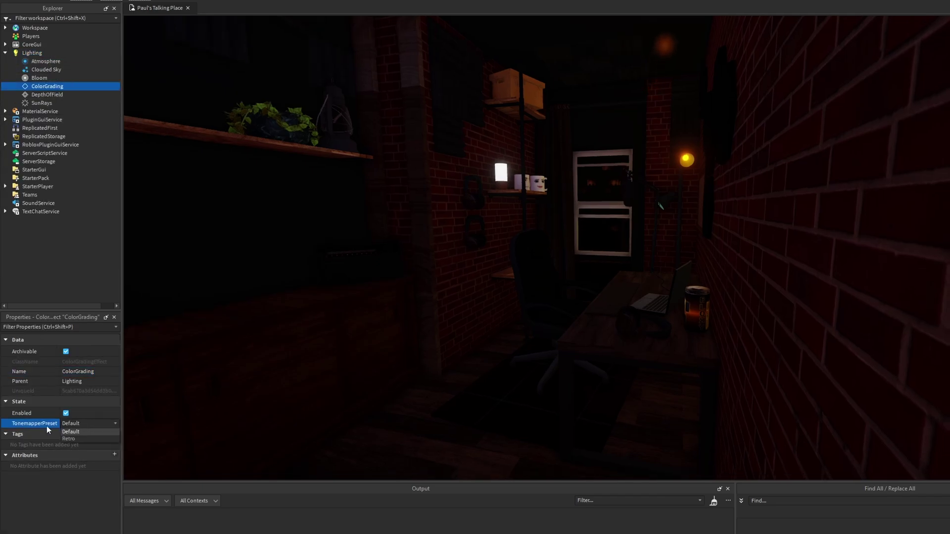
{"action": "left_click", "coordinate": [80, 438]}
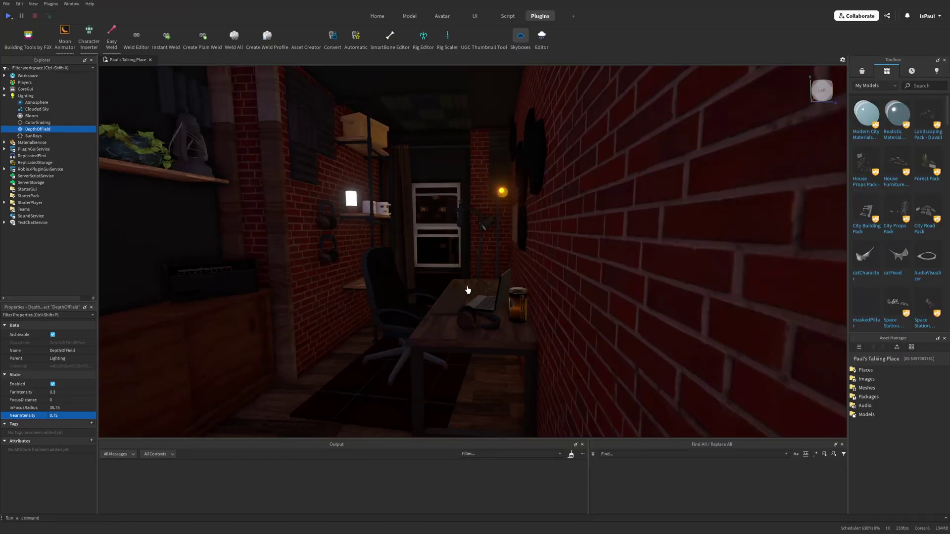
Examine the brick office's desk, window and glowing corner lamp up close under the Retro tone mapper
{"action": "right_click_drag", "start_coordinate": [519, 275], "coordinate": [518, 274]}
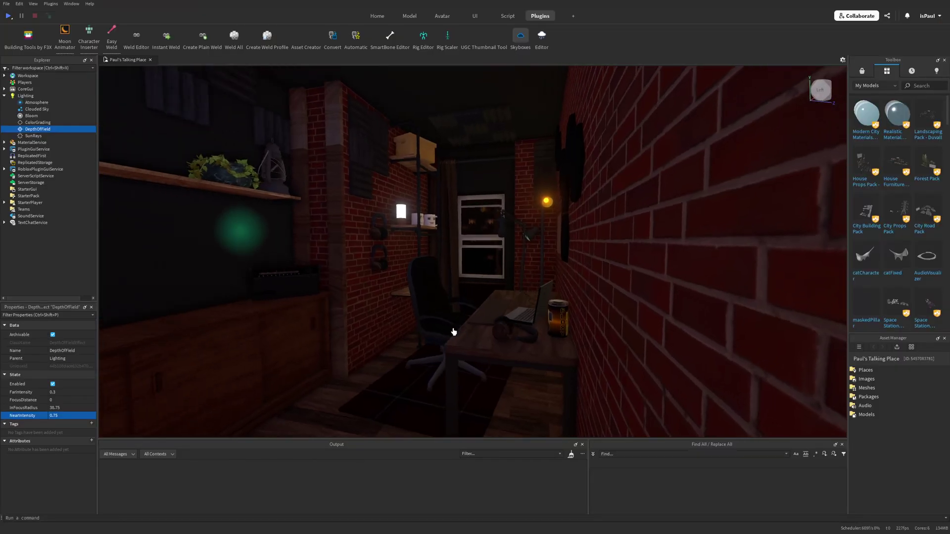
{"action": "key", "text": "w"}
{"action": "right_click_drag", "start_coordinate": [569, 269], "coordinate": [577, 269]}
{"action": "key", "text": "w"}
{"action": "scroll", "coordinate": [577, 269], "scroll_direction": "down", "scroll_amount": 2}
{"action": "key", "text": "s"}
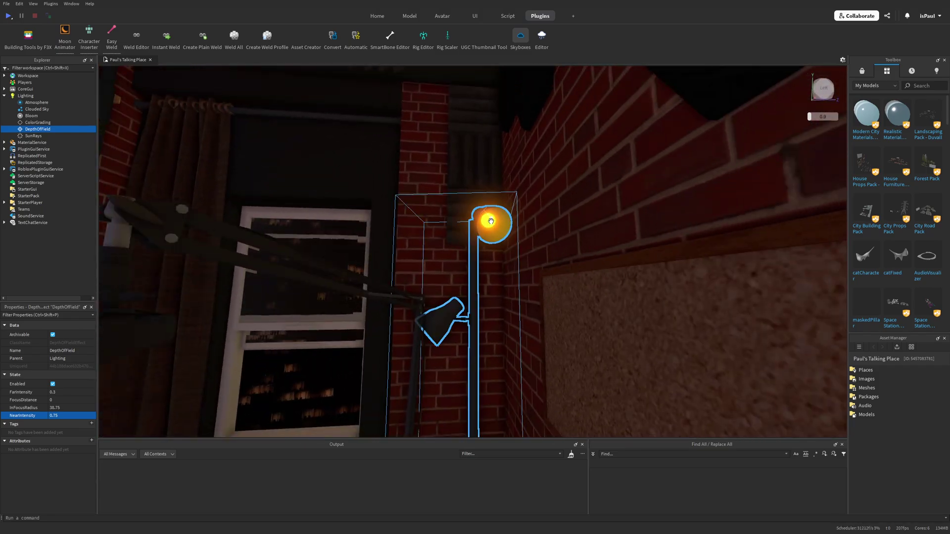
{"action": "left_click", "coordinate": [491, 222], "text": "alt"}
{"action": "key", "text": "s"}
{"action": "right_click_drag", "start_coordinate": [586, 327], "coordinate": [585, 328]}
Toggle the ColorGrading effect's Enabled property to compare the brick office with and without Retro tone mapping
{"action": "left_click", "coordinate": [53, 385]}
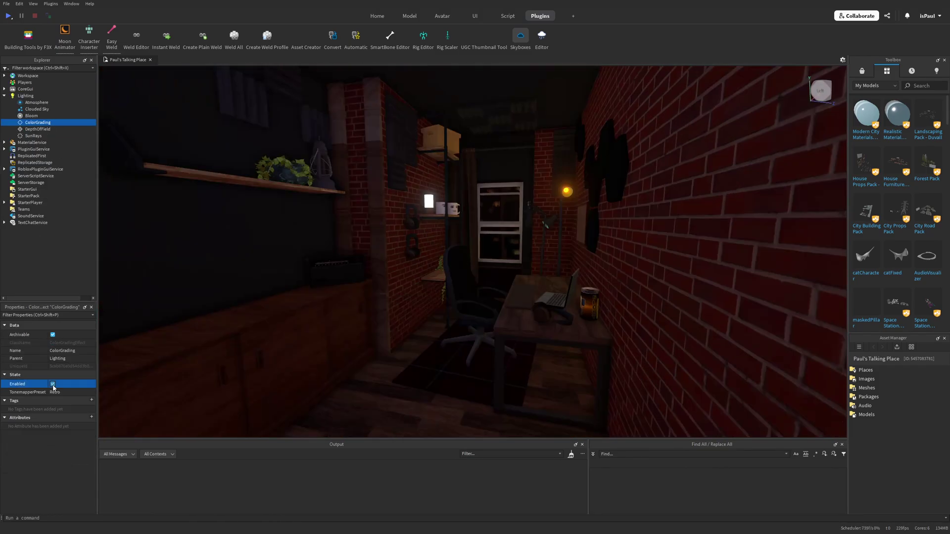
{"action": "left_click", "coordinate": [53, 385]}
{"action": "left_click", "coordinate": [53, 385]}
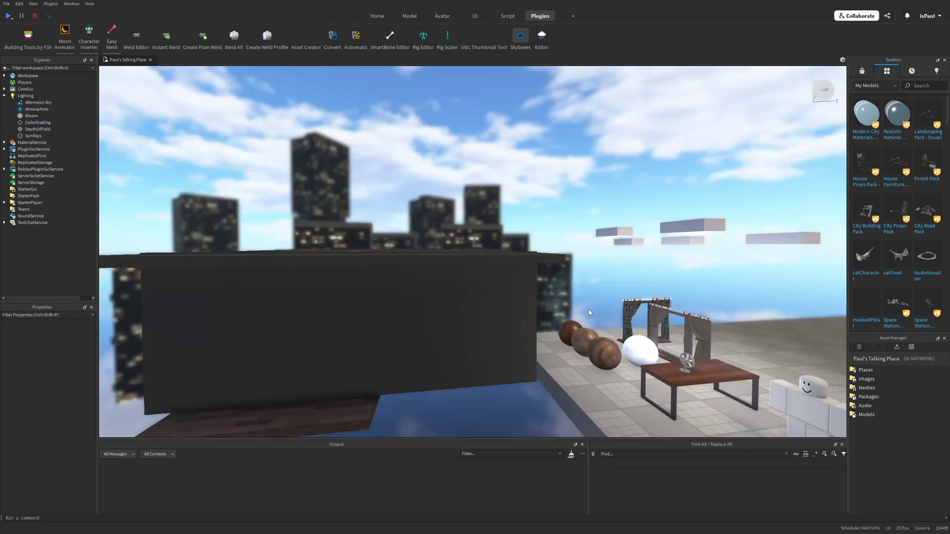
View the scene under the afternoon sky and disable ColorGrading to compare the office interior without Retro tone mapping
{"action": "right_click_drag", "start_coordinate": [589, 311], "coordinate": [589, 310]}
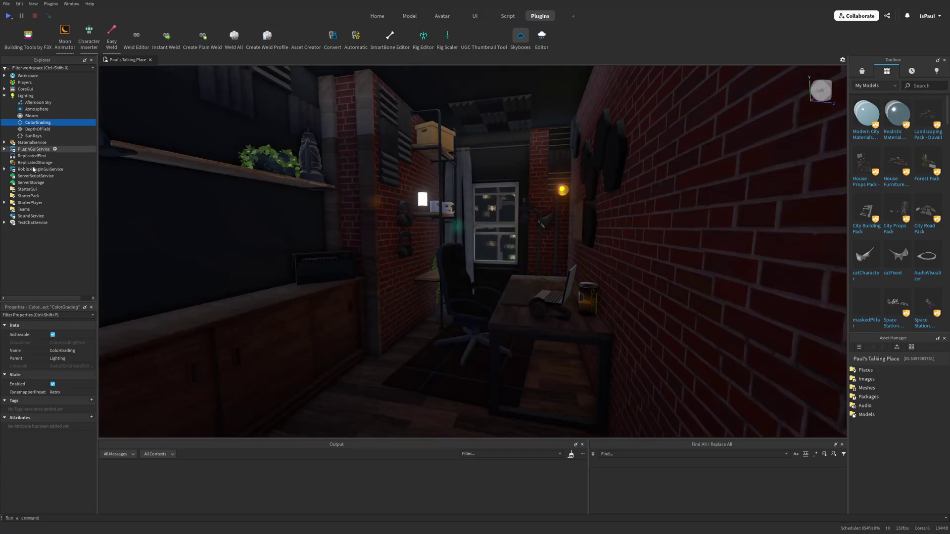
{"action": "left_click", "coordinate": [52, 385]}
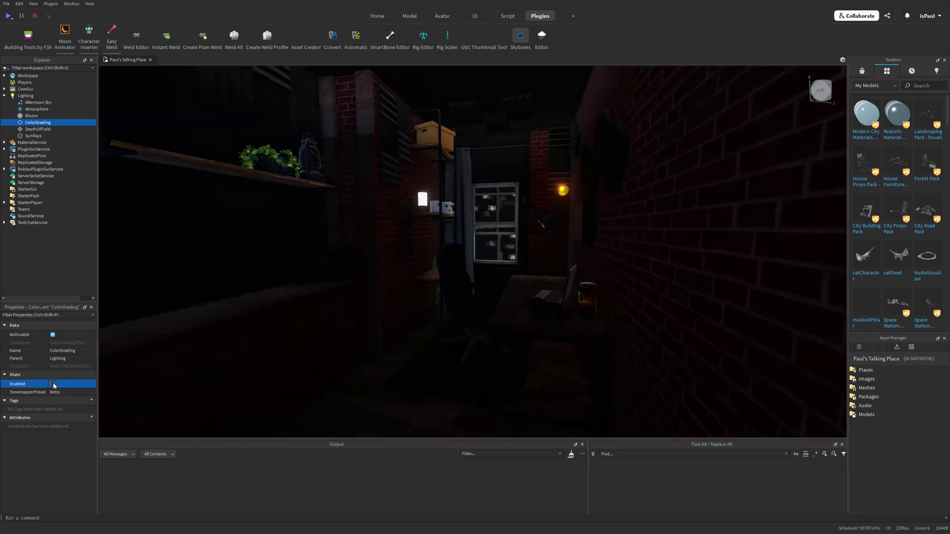